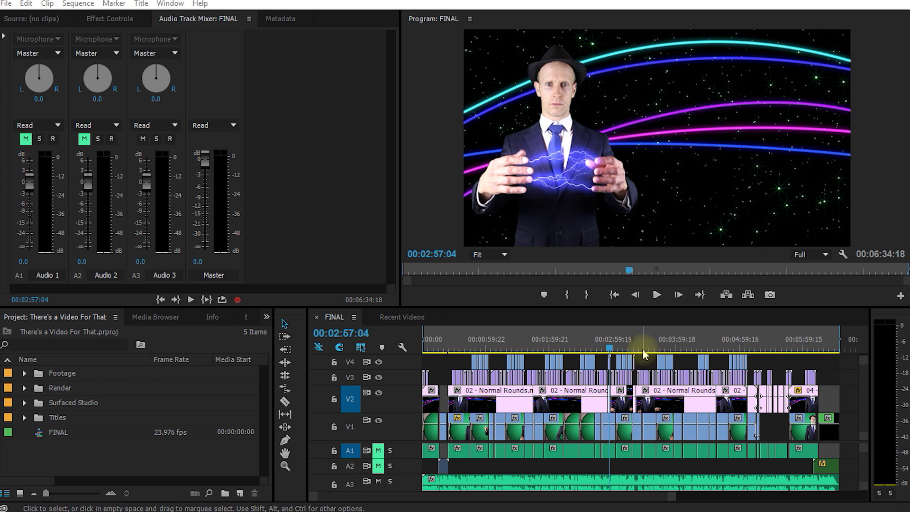
# Step: Scrub the FINAL sequence to 00:04:48:12 and open its media export settings
pyautogui.click(623, 350)
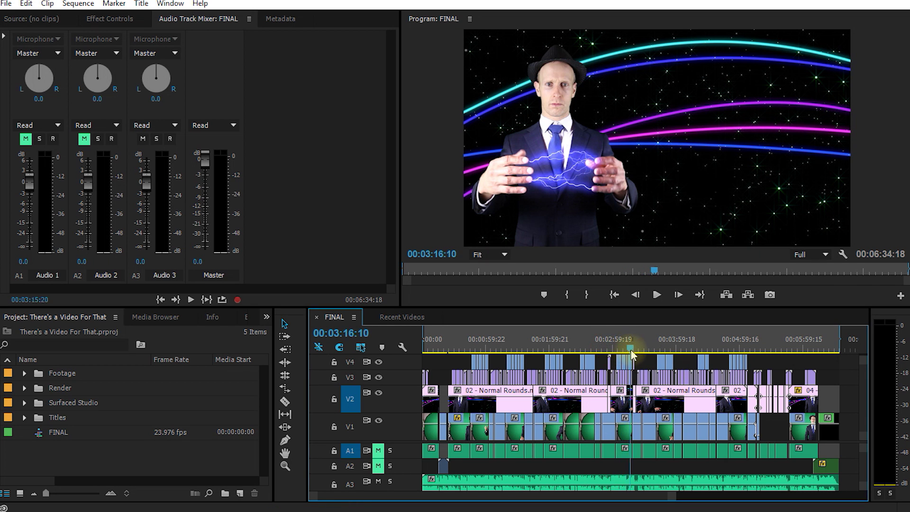
pyautogui.moveTo(632, 355); pyautogui.dragTo(730, 361)
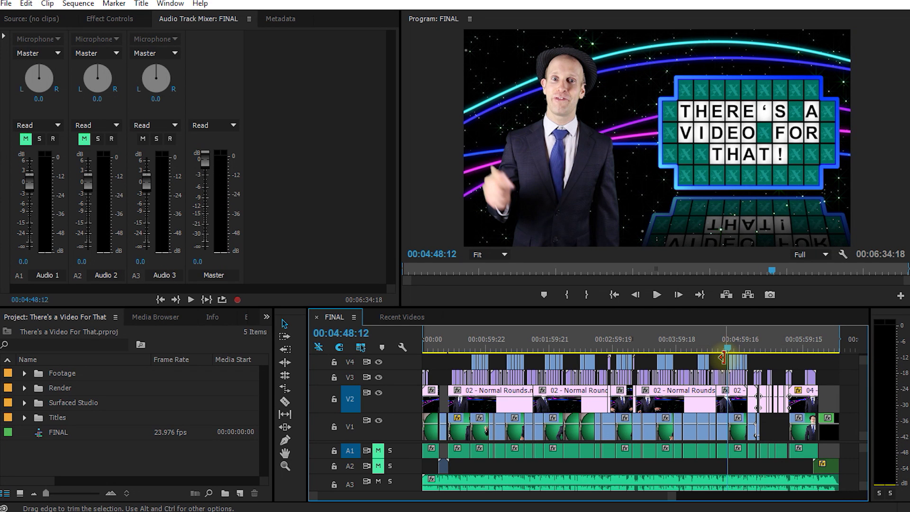
pyautogui.click(56, 433)
pyautogui.click(7, 5)
pyautogui.click(101, 360)
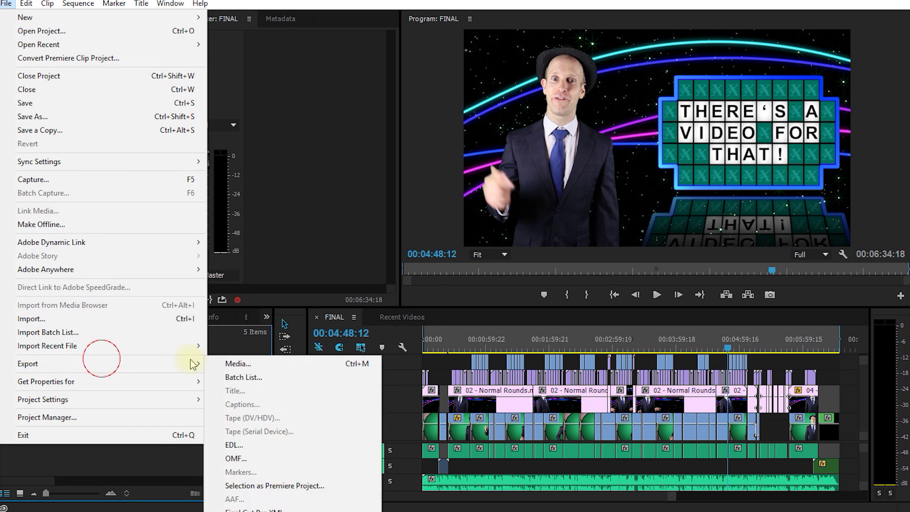
pyautogui.click(230, 365)
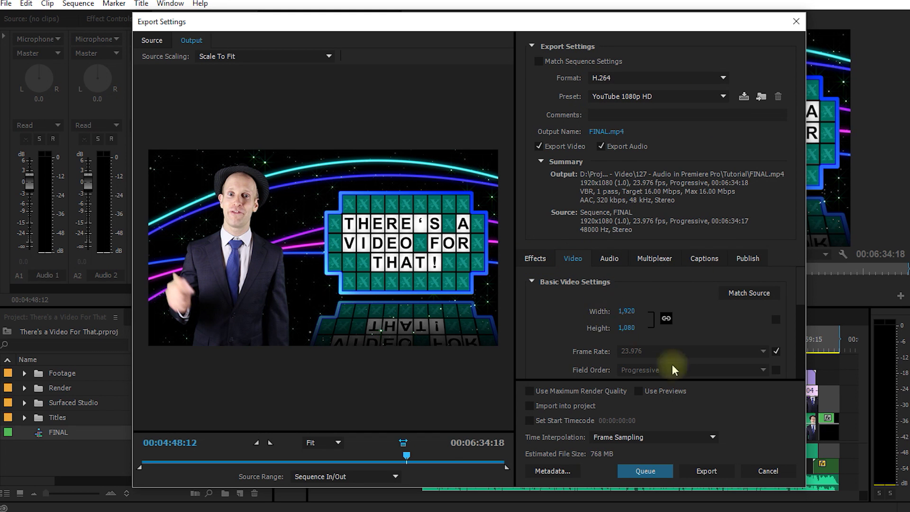
# Step: Start and cancel a direct export of FINAL, and send the sequence to the Adobe Media Encoder queue instead
pyautogui.click(707, 471)
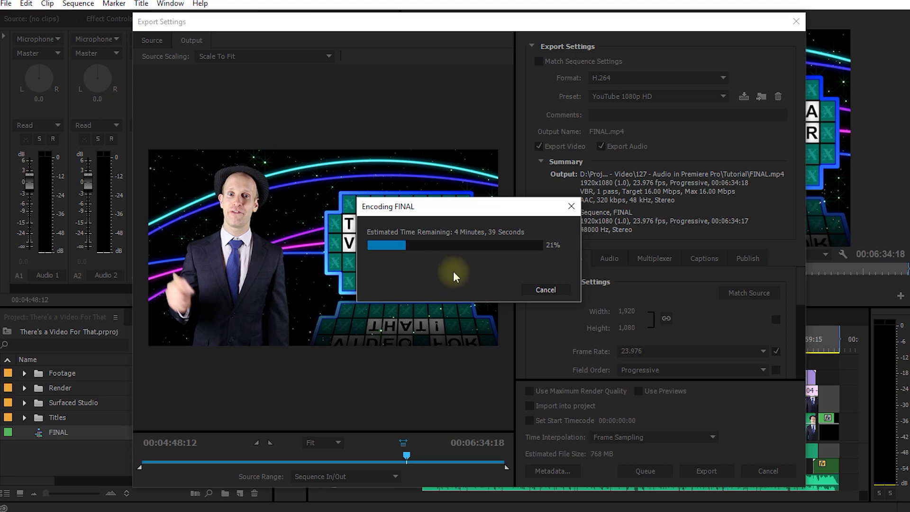
pyautogui.click(547, 292)
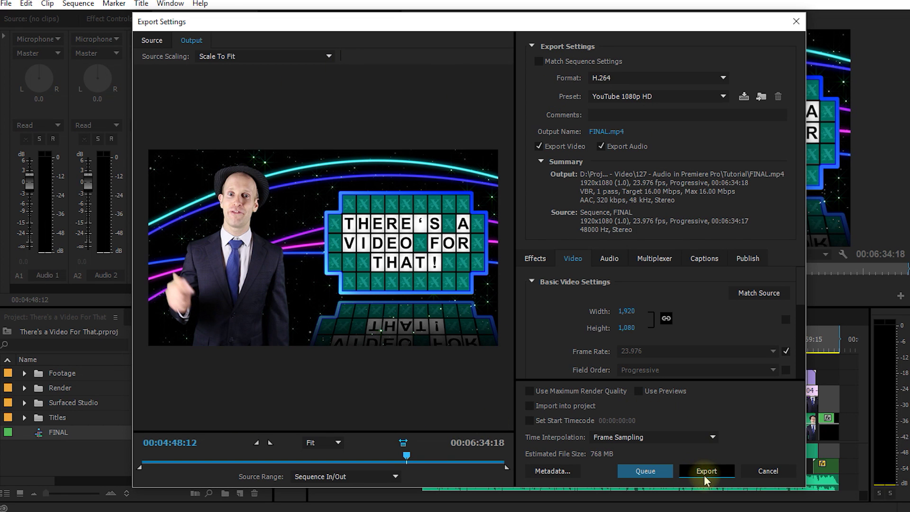
pyautogui.click(641, 469)
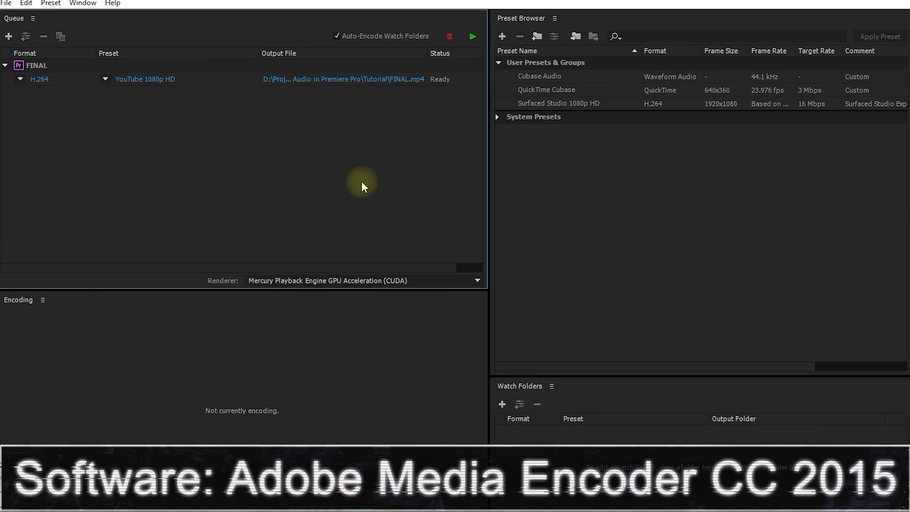
pyautogui.click(38, 70)
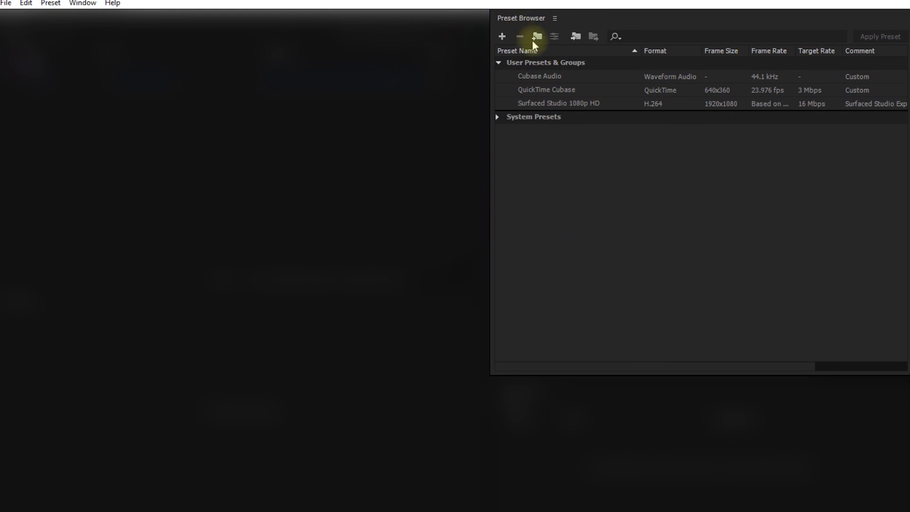
# Step: Expand the System Presets group to browse the YouTube presets, and enlarge the Watch Folders area
pyautogui.click(537, 68)
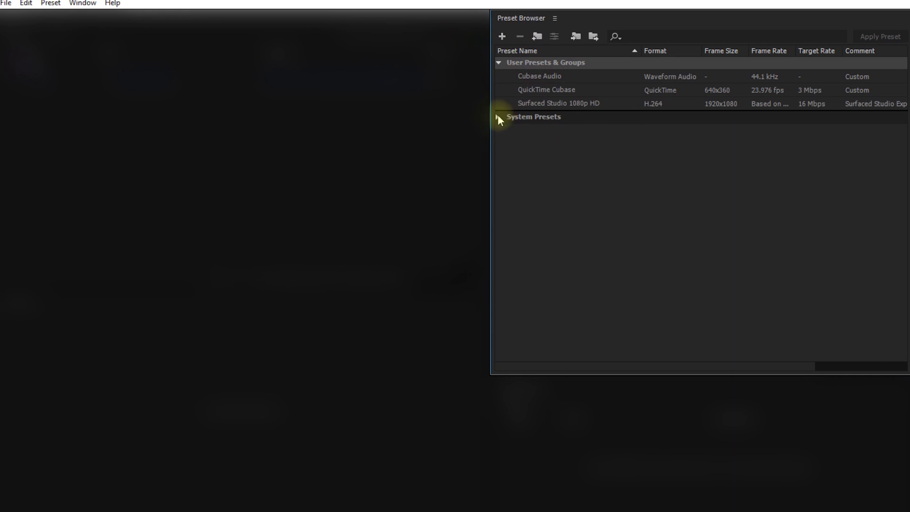
pyautogui.click(498, 117)
pyautogui.scroll(-1, 573, 237)
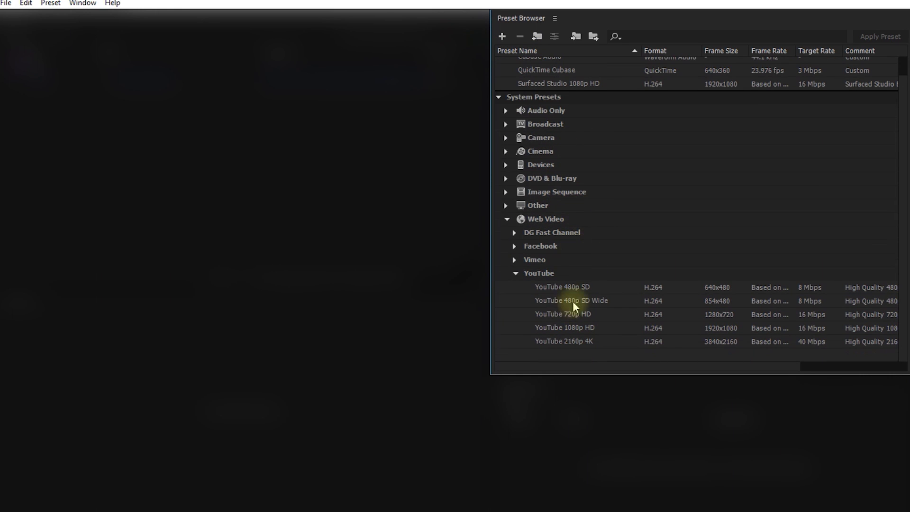
pyautogui.scroll(1, 554, 237)
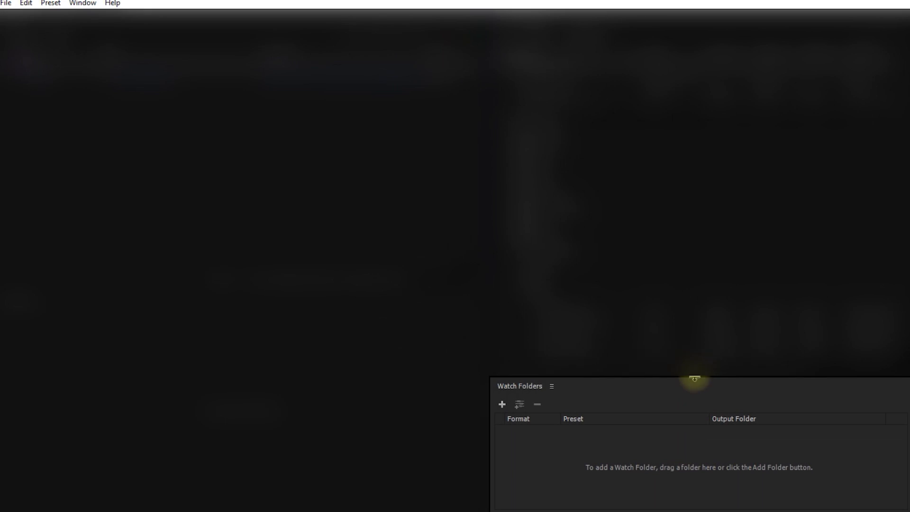
pyautogui.moveTo(692, 379); pyautogui.dragTo(693, 327)
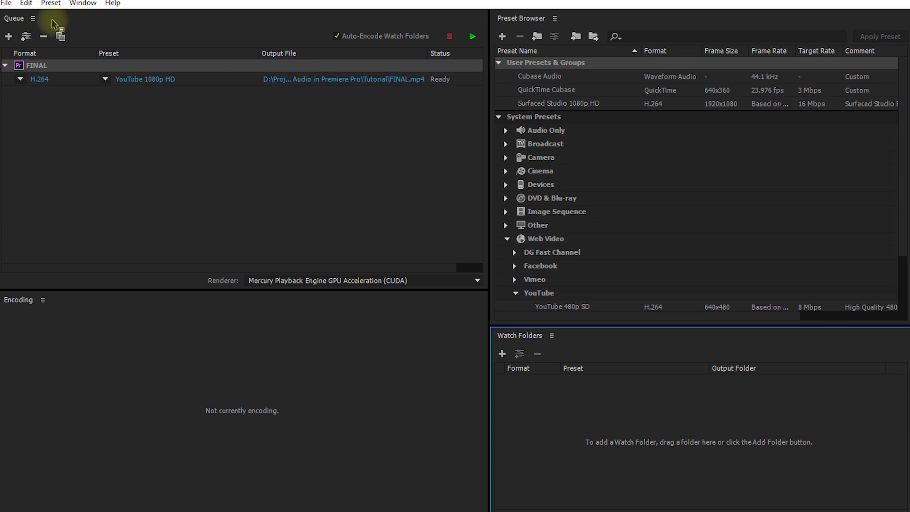
# Step: Start encoding the queue, switch to Premiere Pro and scrub the FINAL sequence to 00:02:42:15 during the encode
pyautogui.click(473, 36)
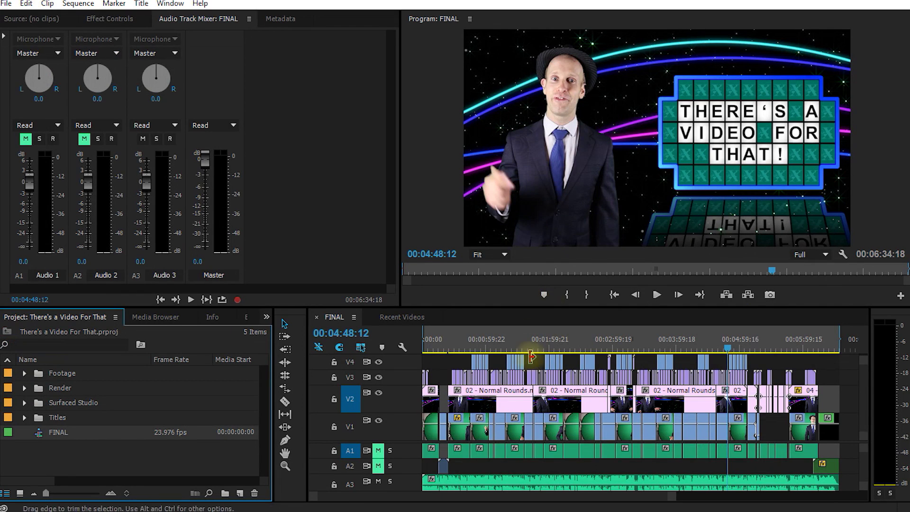
pyautogui.moveTo(530, 348); pyautogui.dragTo(521, 349)
pyautogui.click(578, 349)
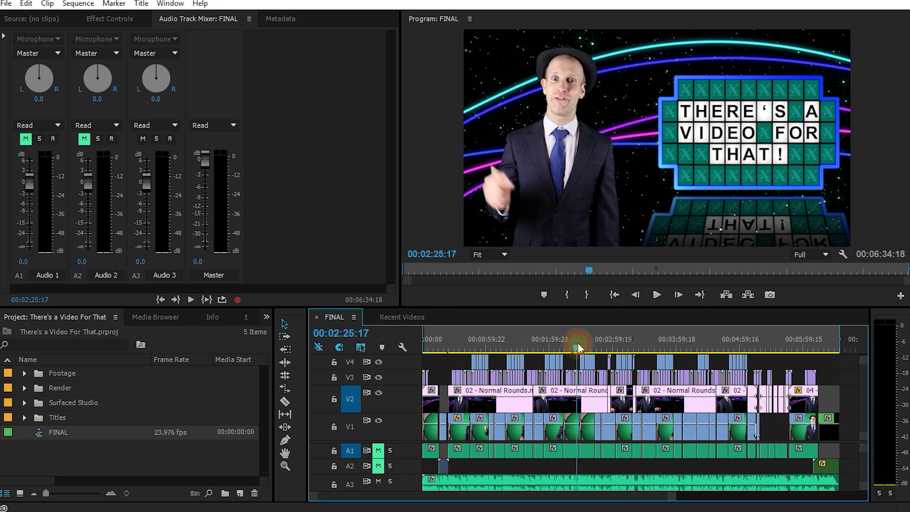
pyautogui.click(595, 349)
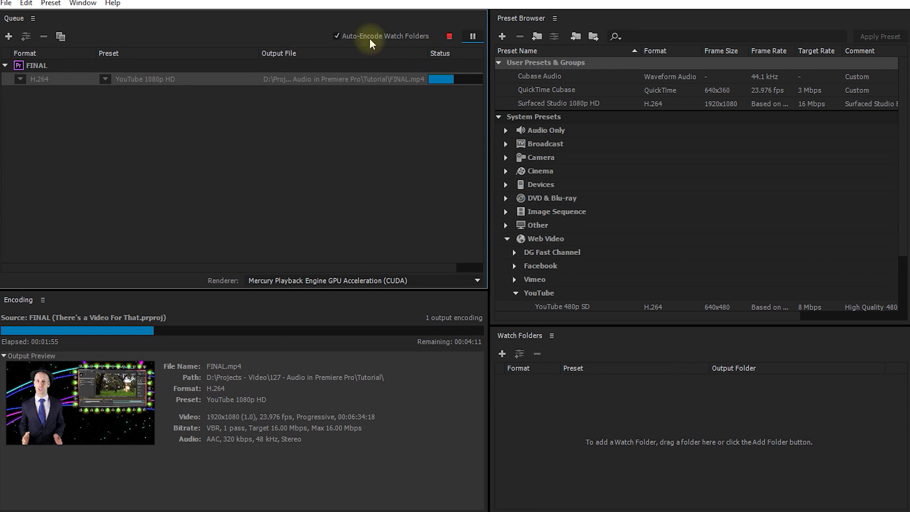
# Step: In Media Encoder, stop the encoding queue without finishing the current file
pyautogui.click(449, 36)
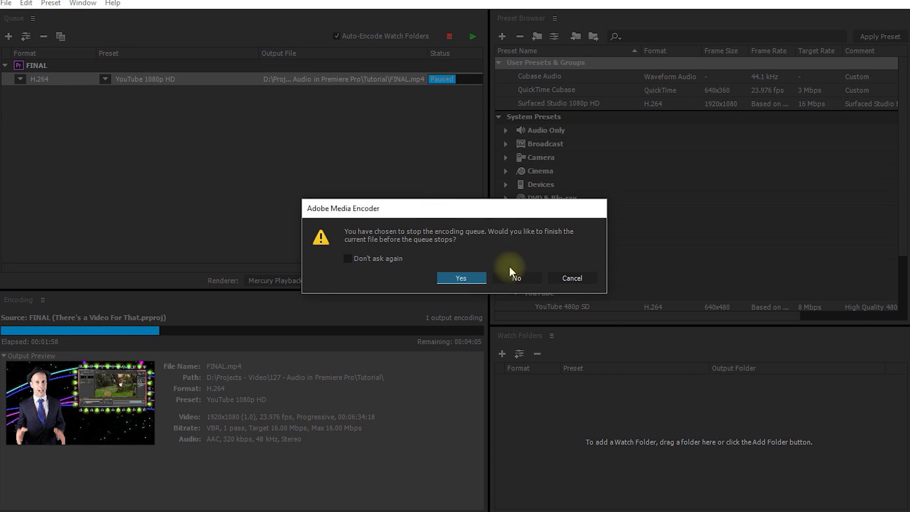
pyautogui.click(519, 279)
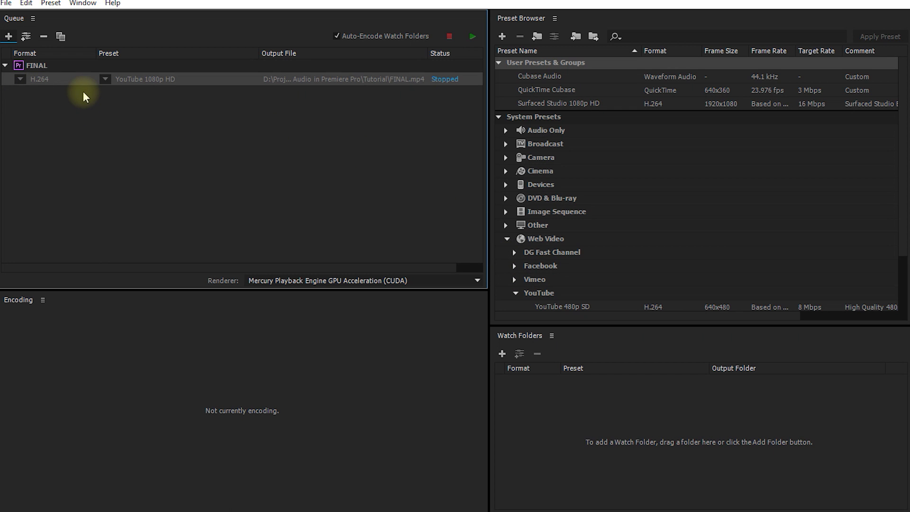
# Step: Add the Initial Edit sequence from the Premiere Pro project's Render bin to the Media Encoder queue
pyautogui.click(36, 67)
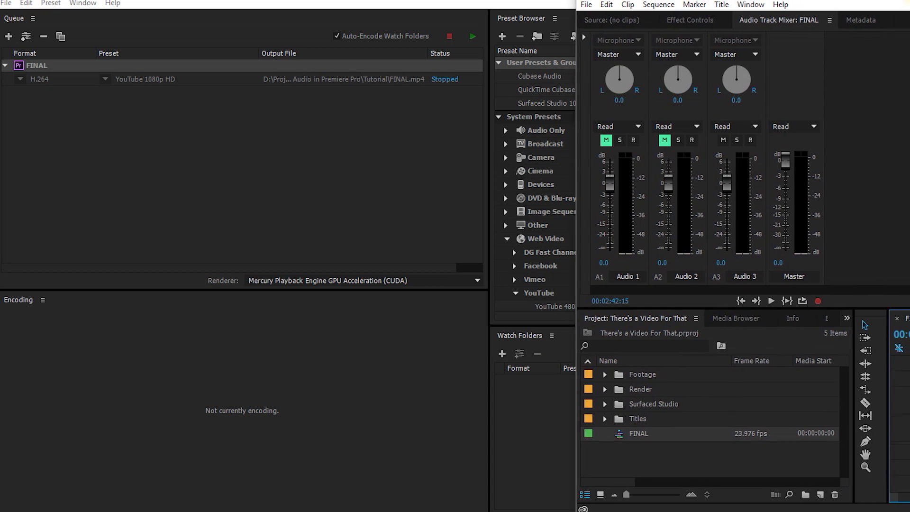
pyautogui.click(645, 390)
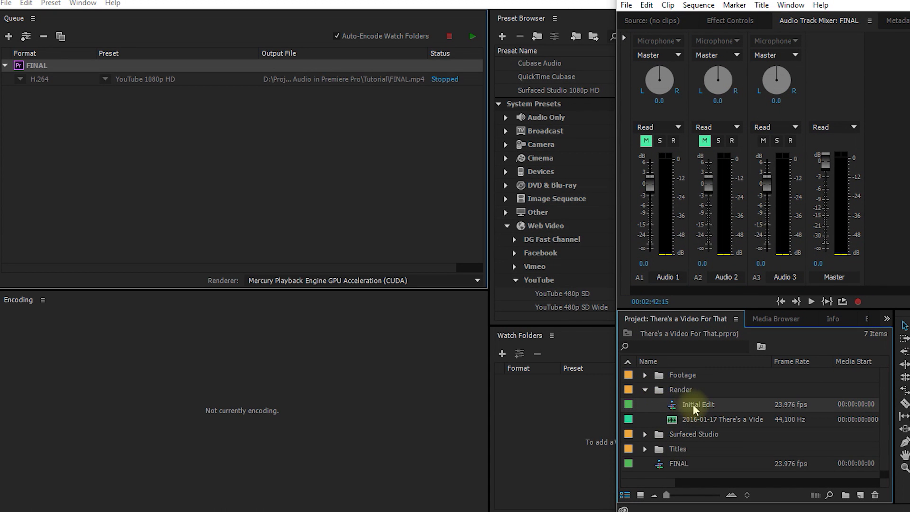
pyautogui.moveTo(672, 409); pyautogui.dragTo(281, 122)
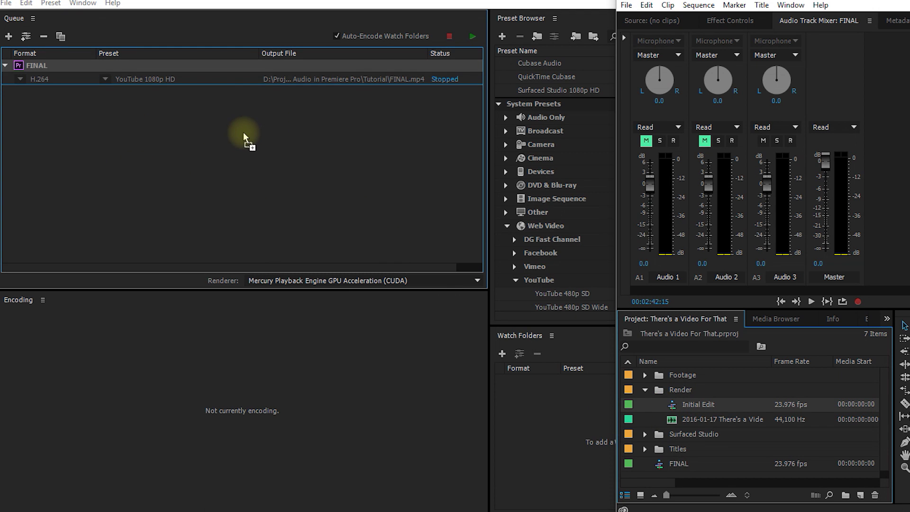
pyautogui.moveTo(244, 135); pyautogui.dragTo(244, 135)
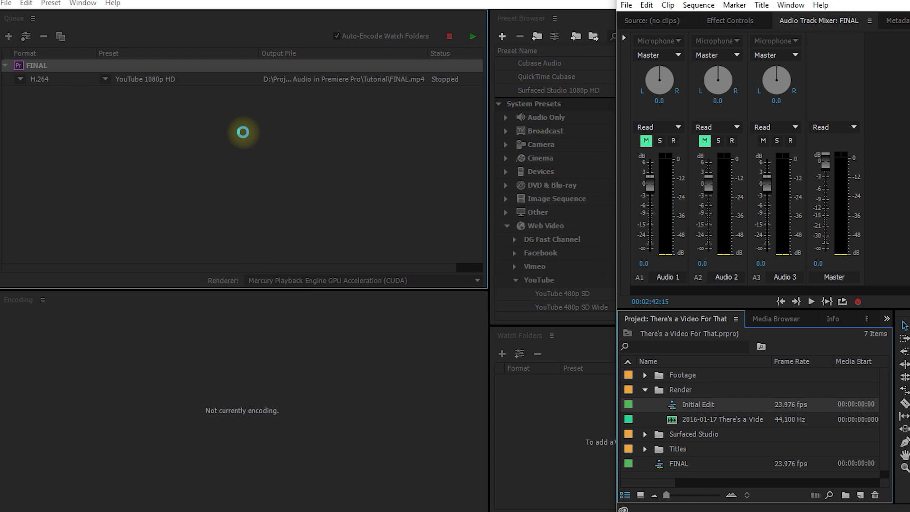
pyautogui.click(41, 92)
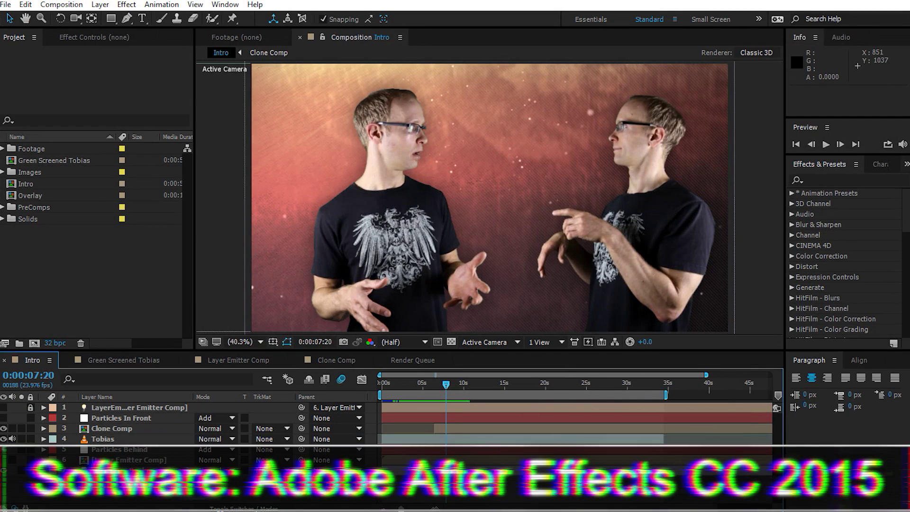
# Step: In After Effects, play back the Intro composition from 0:00:04:07 and stop at 0:00:09:12
pyautogui.moveTo(446, 383); pyautogui.dragTo(417, 383)
pyautogui.press('space')
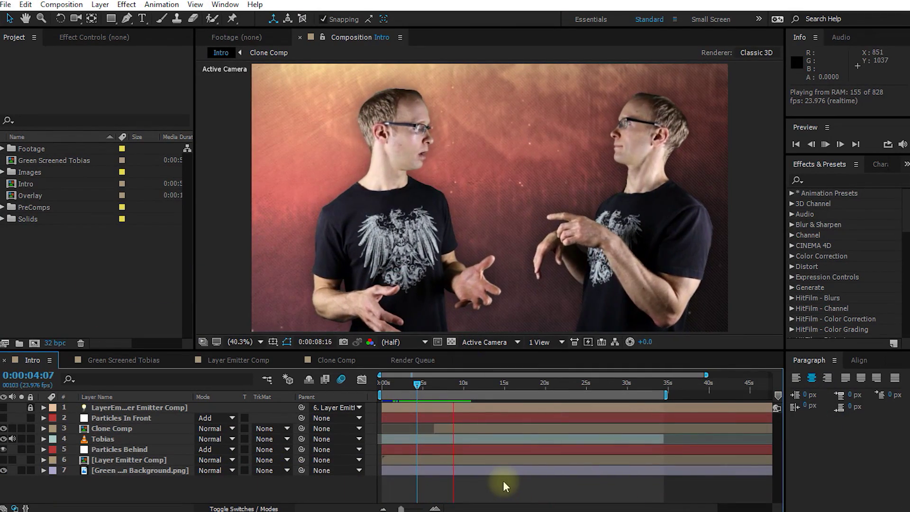
pyautogui.press('space')
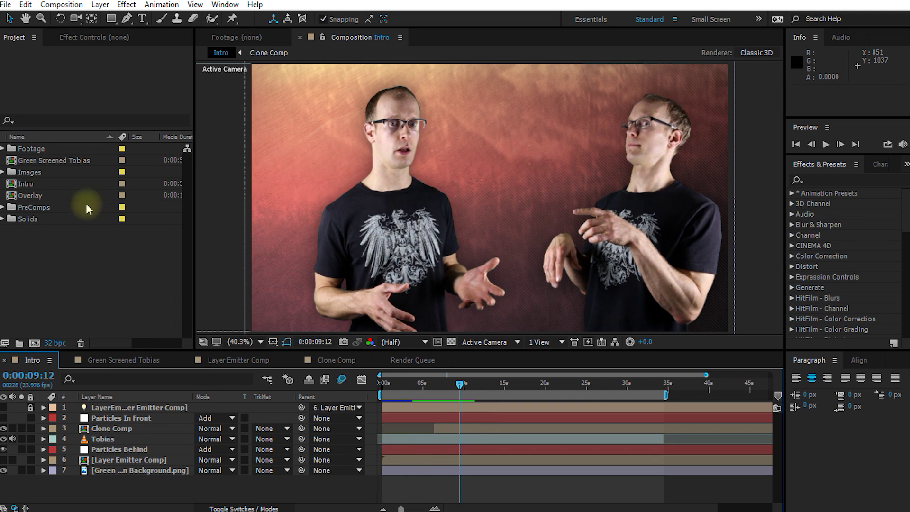
# Step: Add the Intro composition to the After Effects render queue and start rendering with Best Settings and Lossless output
pyautogui.click(60, 5)
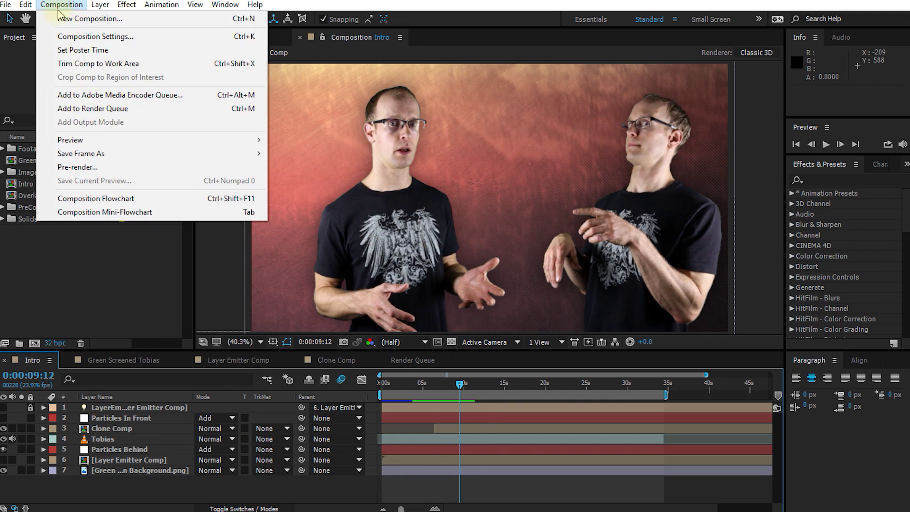
pyautogui.click(81, 109)
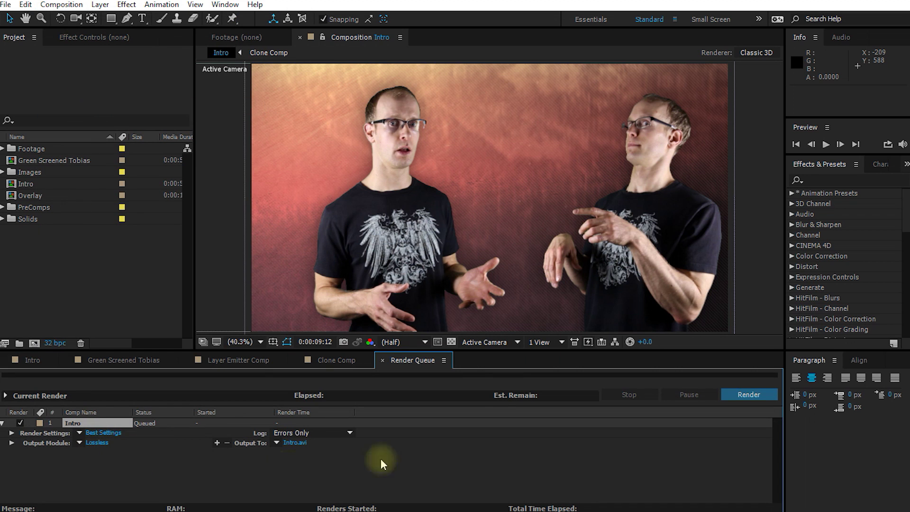
pyautogui.click(749, 395)
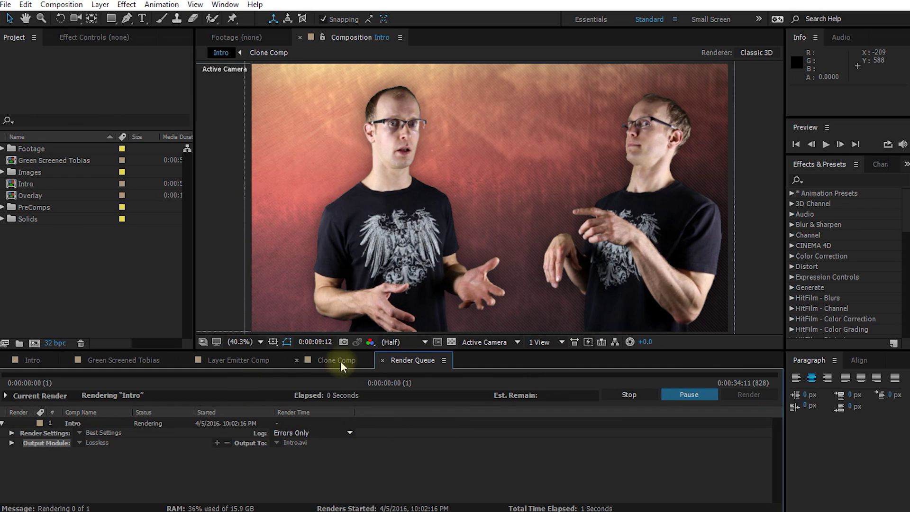
# Step: Try to open the Green Screened Tobias composition during the render, and stop the render
pyautogui.click(113, 359)
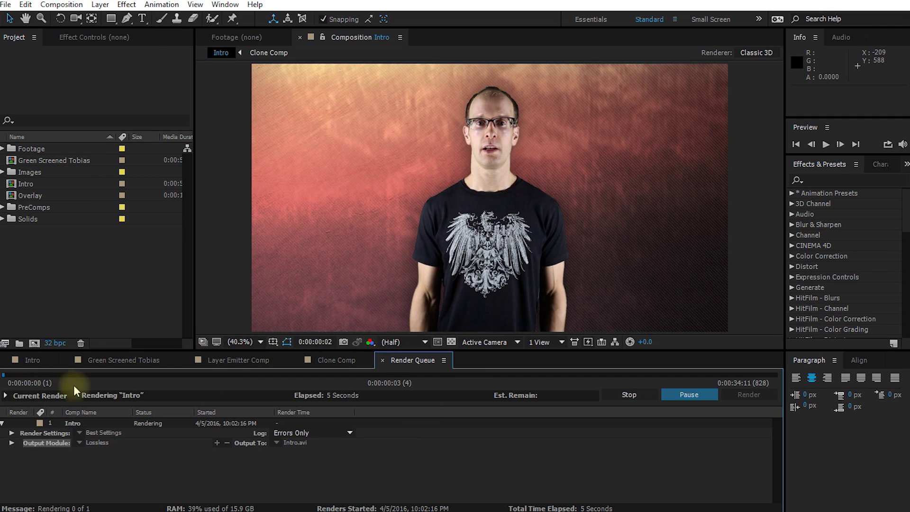
pyautogui.click(631, 396)
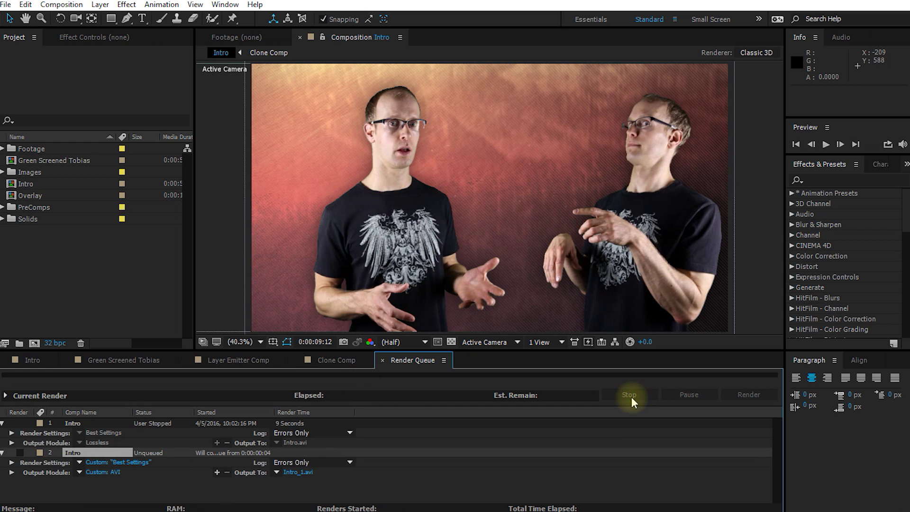
# Step: Return to the Intro composition, send it to the Adobe Media Encoder queue, and select its queue entry
pyautogui.click(34, 361)
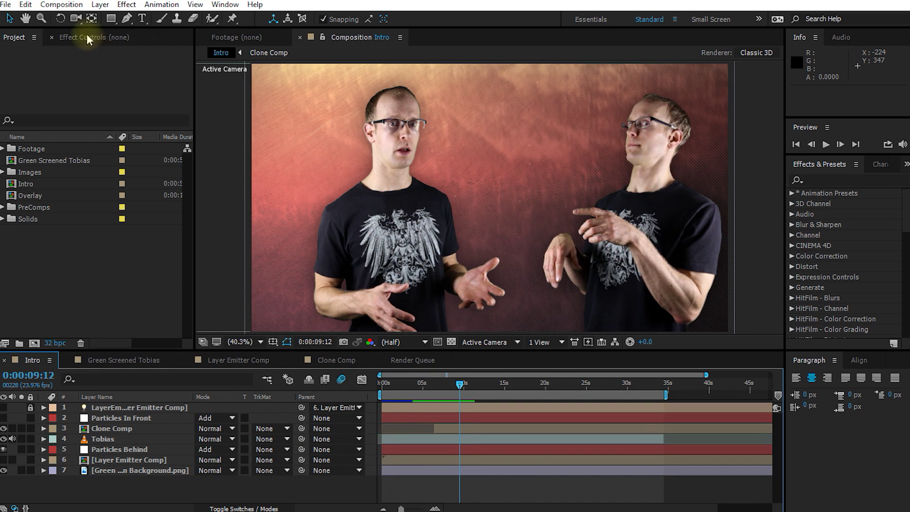
pyautogui.click(61, 6)
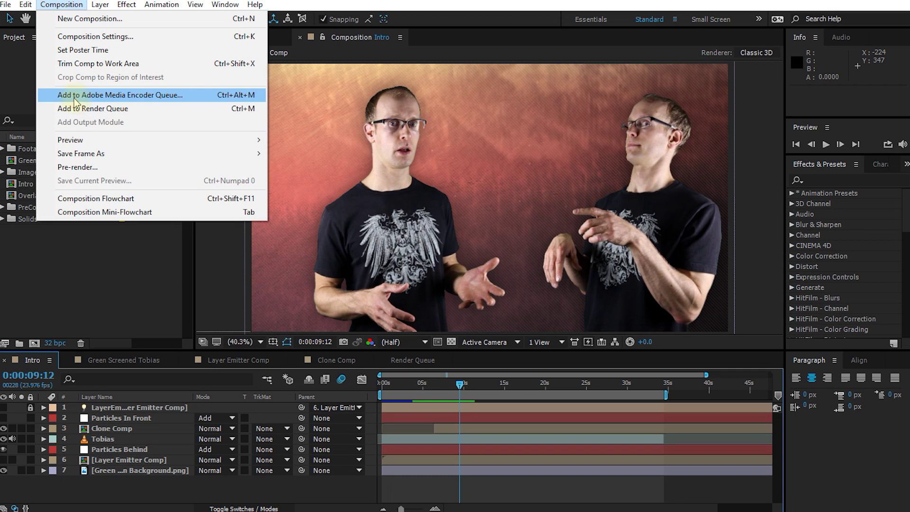
pyautogui.click(194, 95)
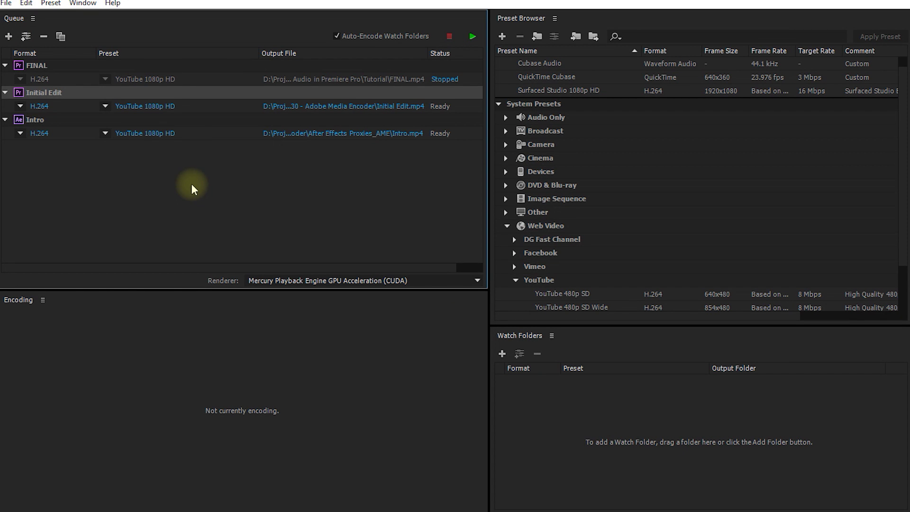
pyautogui.click(33, 123)
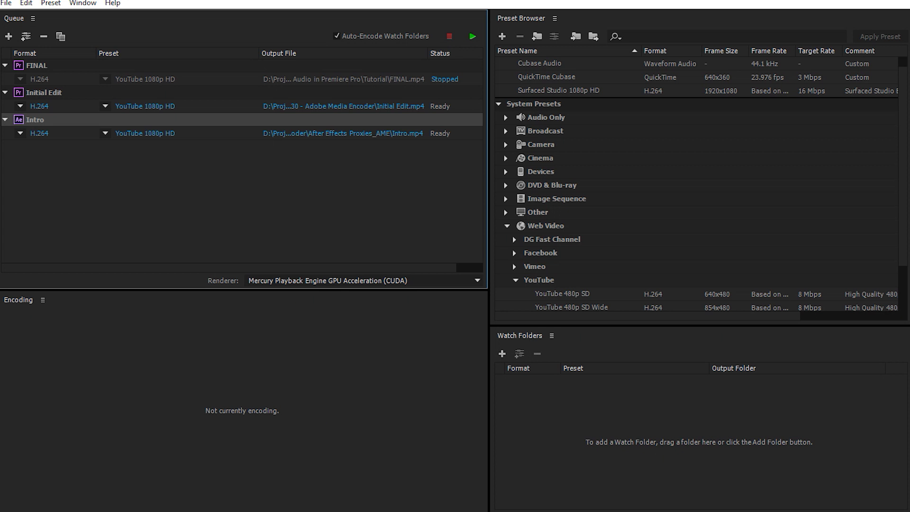
# Step: Switch to After Effects, move its window aside, and add the Overlay and Green Screened Tobias compositions to the Media Encoder queue
pyautogui.hotkey('alt', 'Tab')
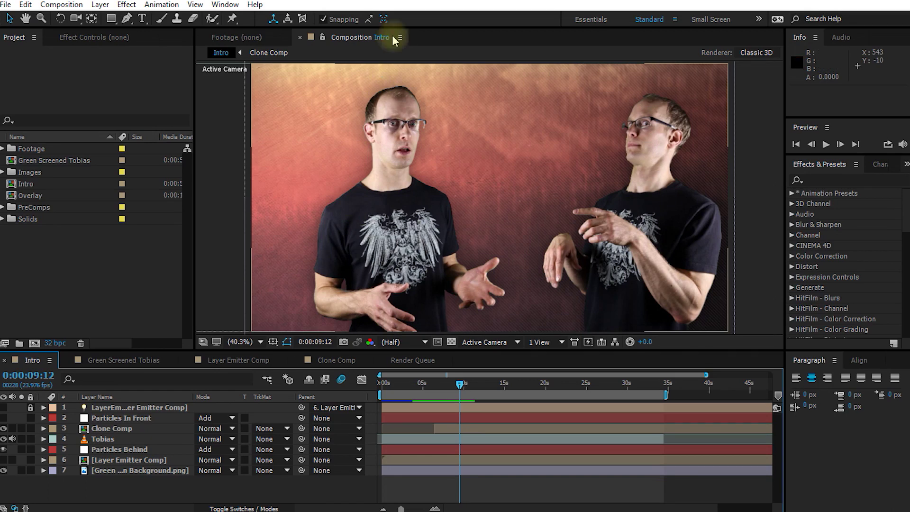
pyautogui.moveTo(393, 6); pyautogui.dragTo(909, 2)
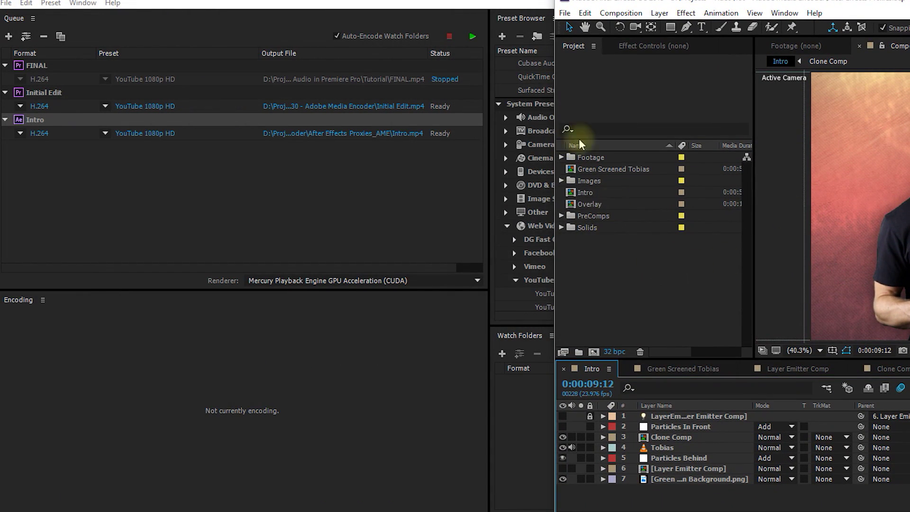
pyautogui.moveTo(583, 205); pyautogui.dragTo(203, 181)
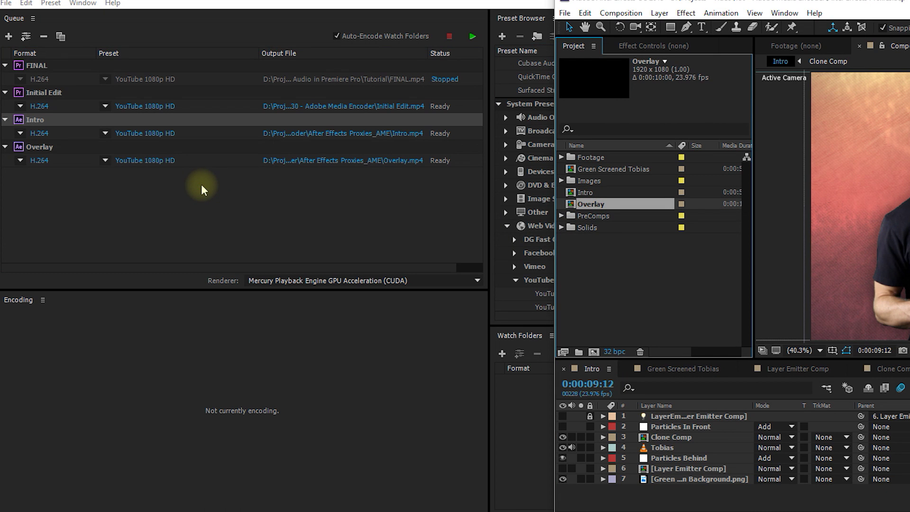
pyautogui.moveTo(590, 169); pyautogui.dragTo(206, 199)
pyautogui.click(232, 228)
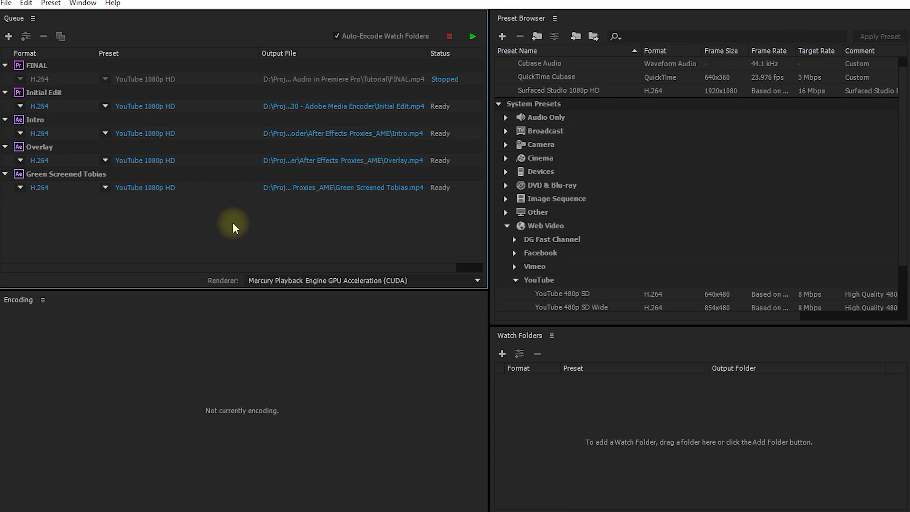
# Step: Add Premiere Pro Scopes Screen.mov, SurfacedStudio Thanks for Watching Sound No Splat.wav and Tutorial Music.mp3 from File Explorer to the encoding queue
pyautogui.moveTo(909, 109); pyautogui.dragTo(659, 90)
pyautogui.moveTo(617, 232); pyautogui.dragTo(244, 211)
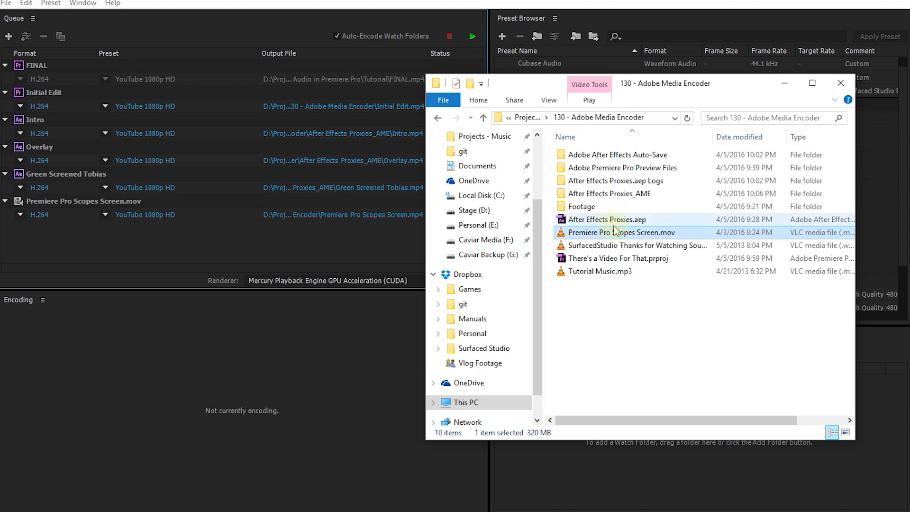
pyautogui.moveTo(609, 245); pyautogui.dragTo(227, 223)
pyautogui.moveTo(599, 274); pyautogui.dragTo(265, 252)
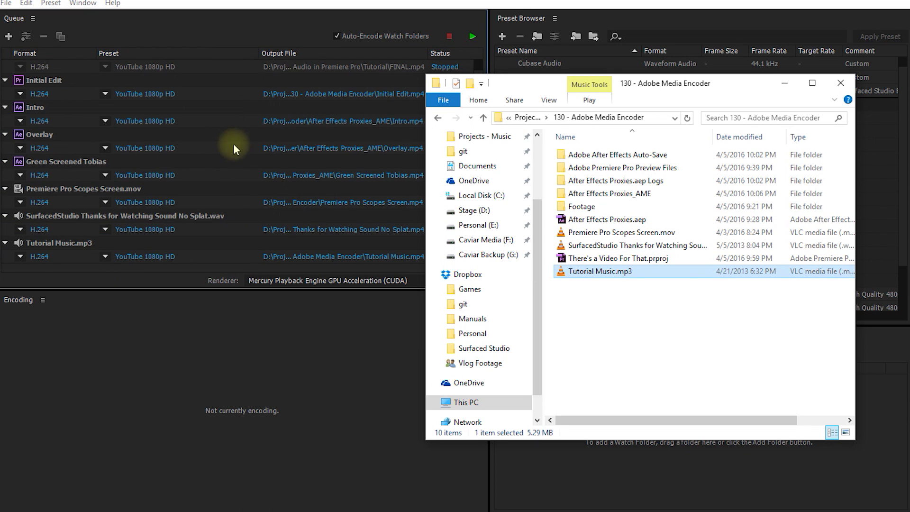
pyautogui.click(232, 261)
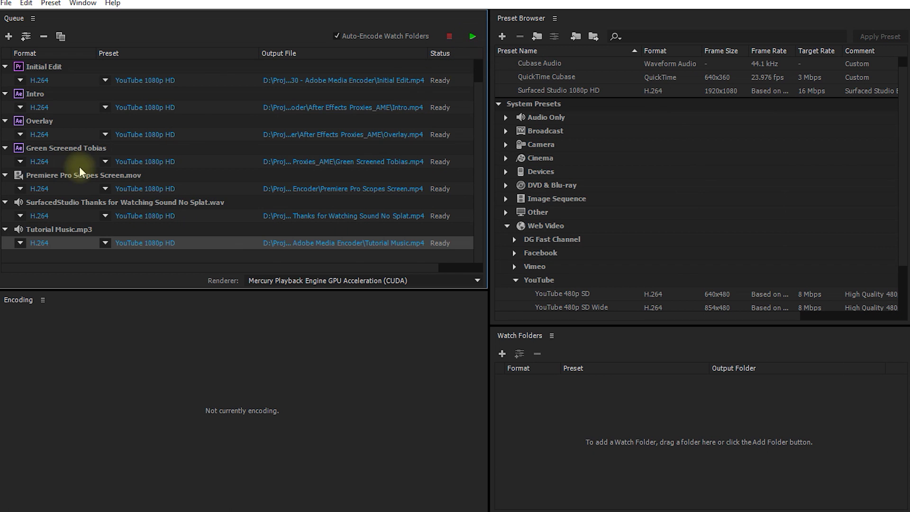
pyautogui.scroll(1, 81, 166)
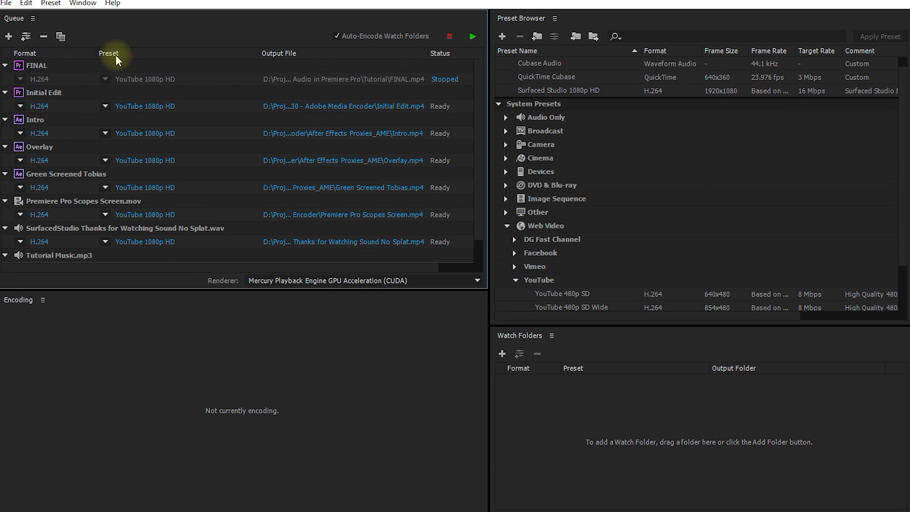
# Step: Examine the available output formats and H.264 presets for the Intro queue entry, keeping its current choices
pyautogui.click(35, 67)
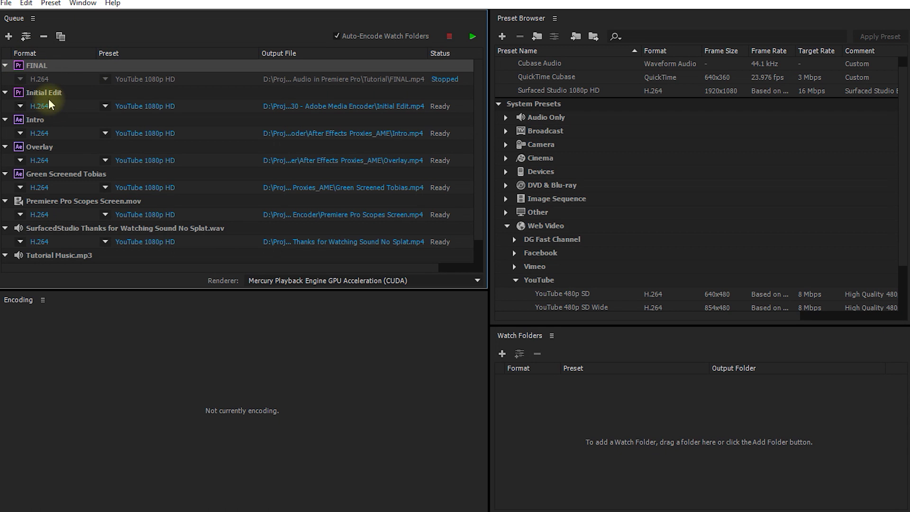
pyautogui.click(24, 120)
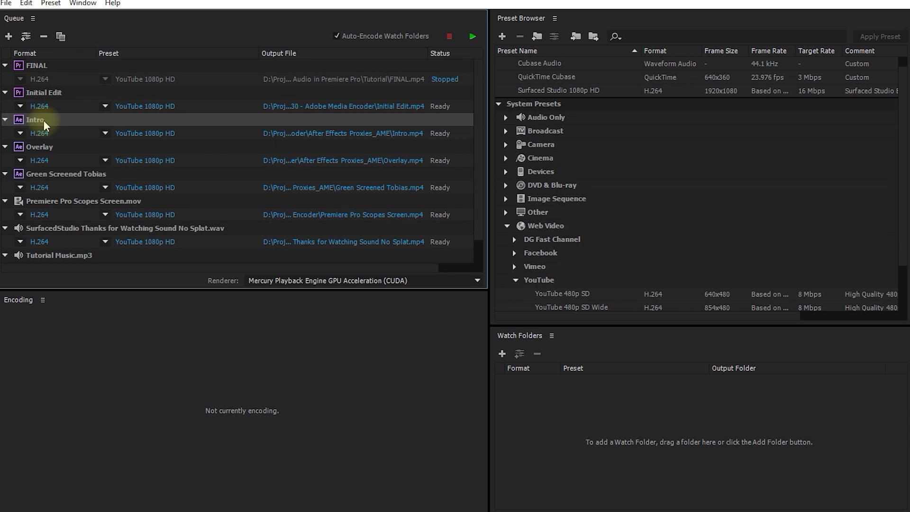
pyautogui.click(20, 133)
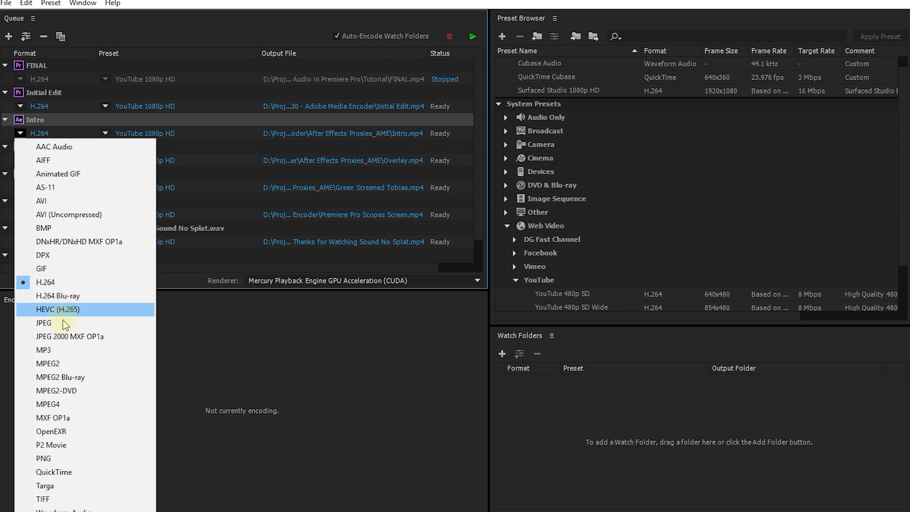
pyautogui.click(45, 126)
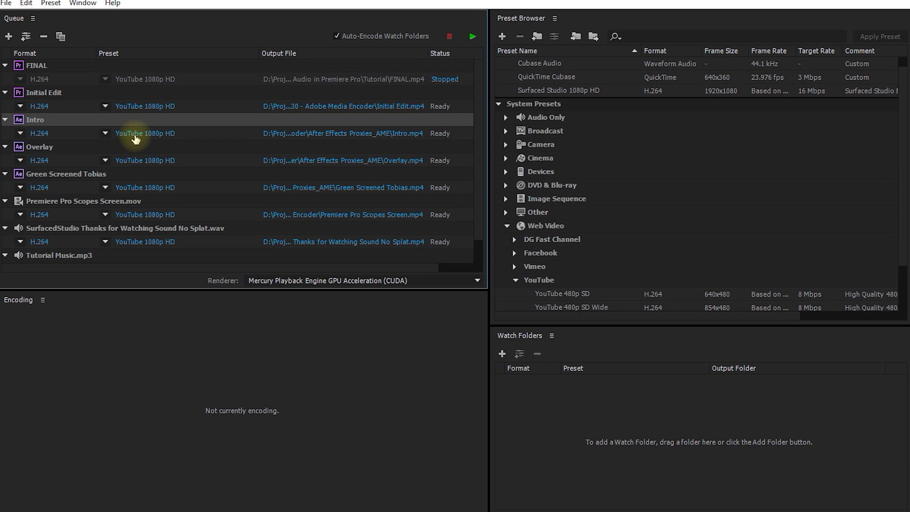
pyautogui.click(106, 133)
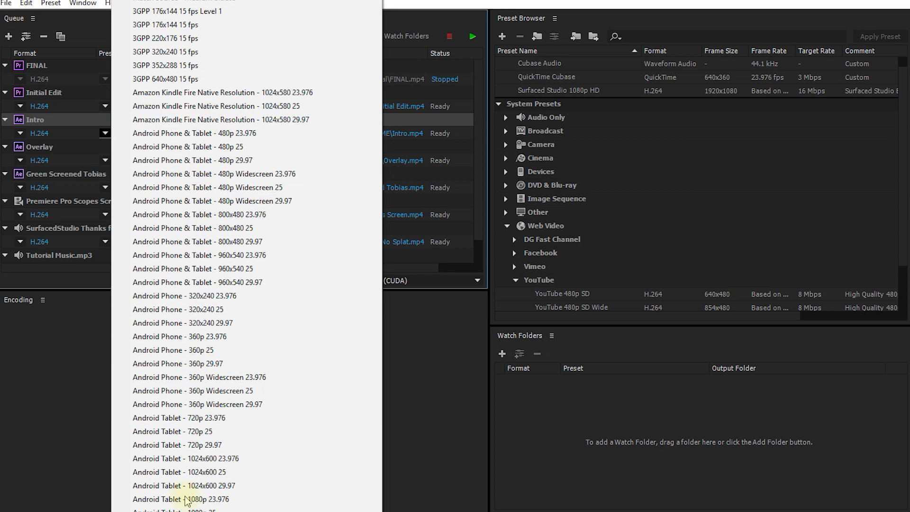
pyautogui.click(105, 134)
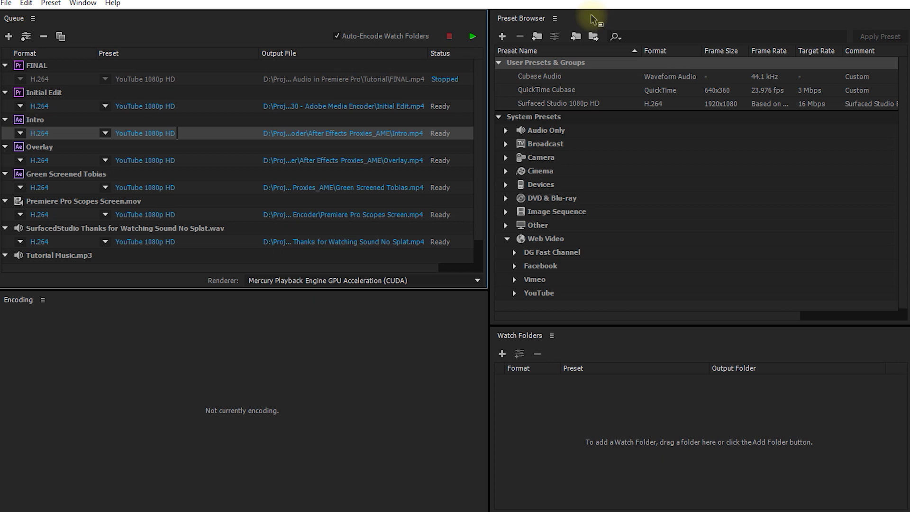
# Step: Look through the user and system encoding presets and expand the YouTube group under Web Video
pyautogui.click(600, 30)
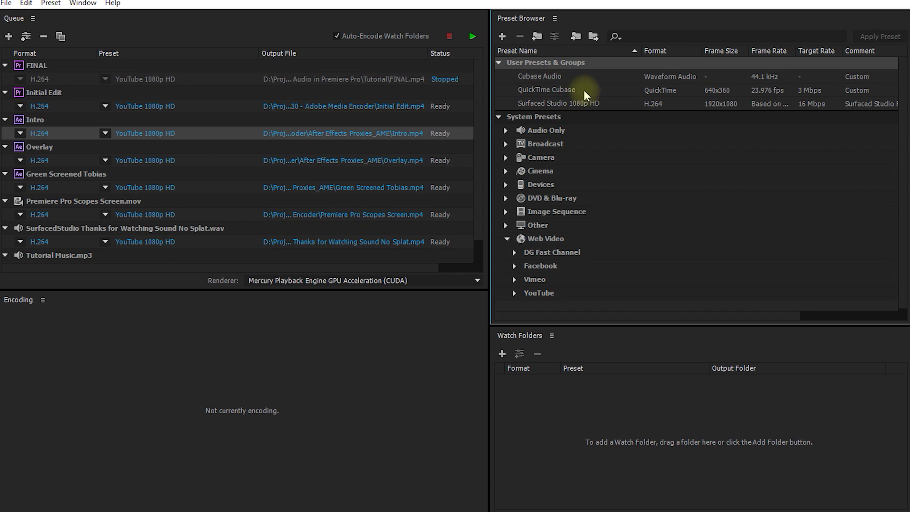
pyautogui.click(536, 117)
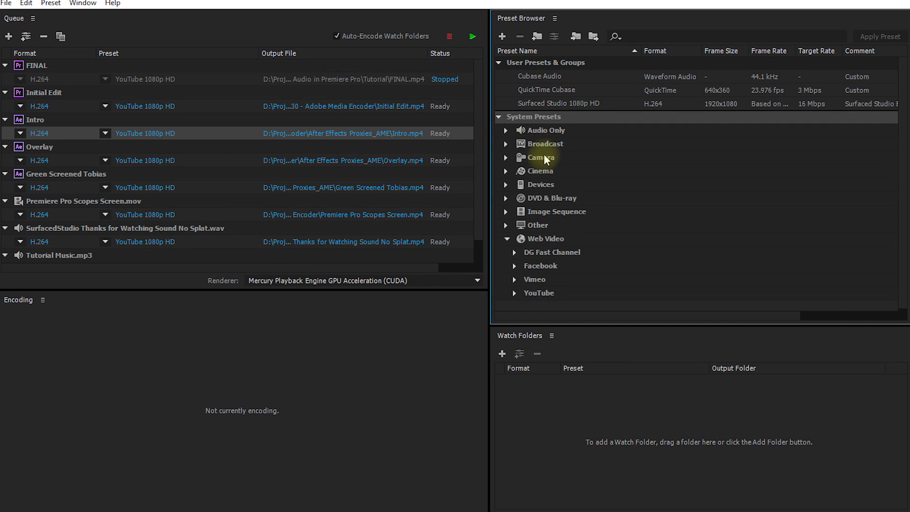
pyautogui.scroll(-1, 544, 154)
pyautogui.click(541, 236)
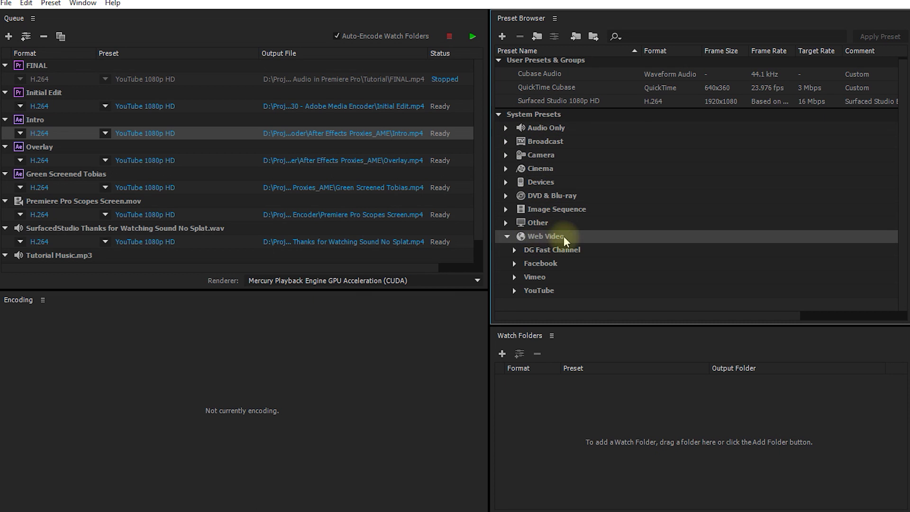
pyautogui.click(520, 291)
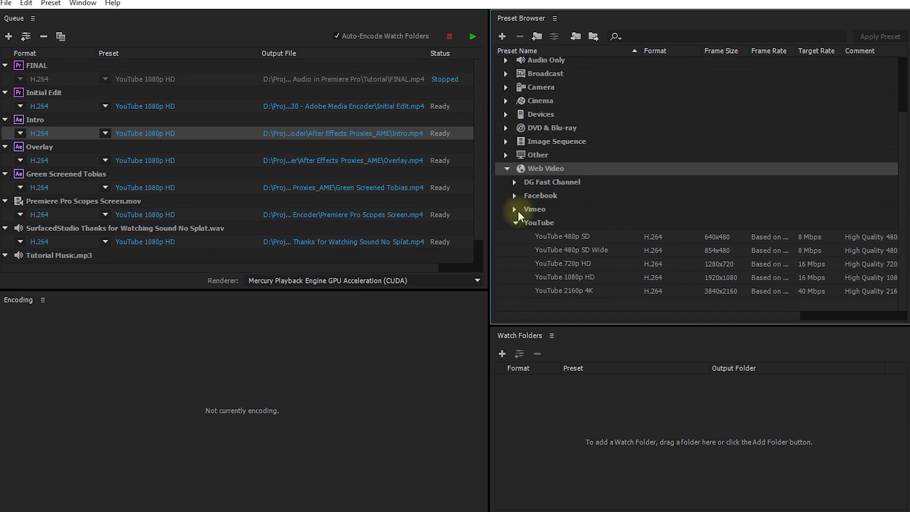
# Step: Apply the YouTube 1080p HD preset to the Intro queue entry, and replace it with YouTube 720p HD
pyautogui.click(564, 279)
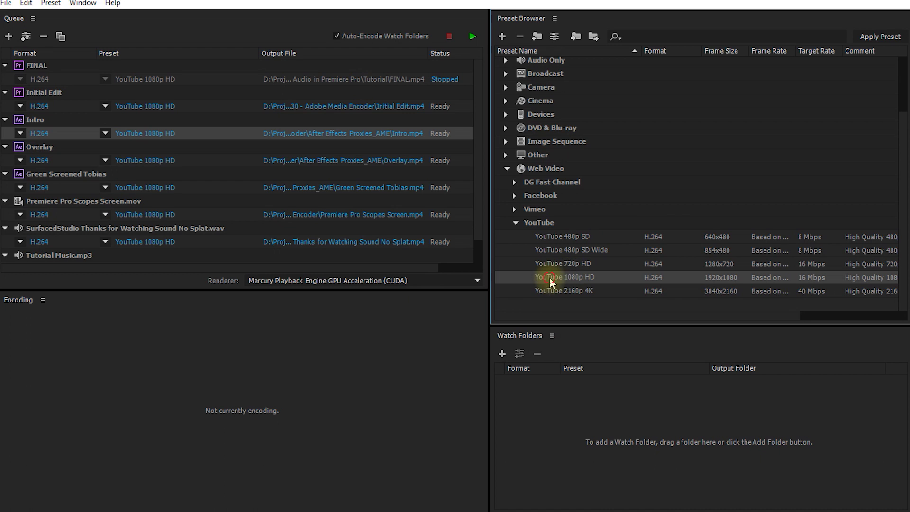
pyautogui.moveTo(537, 284); pyautogui.dragTo(159, 135)
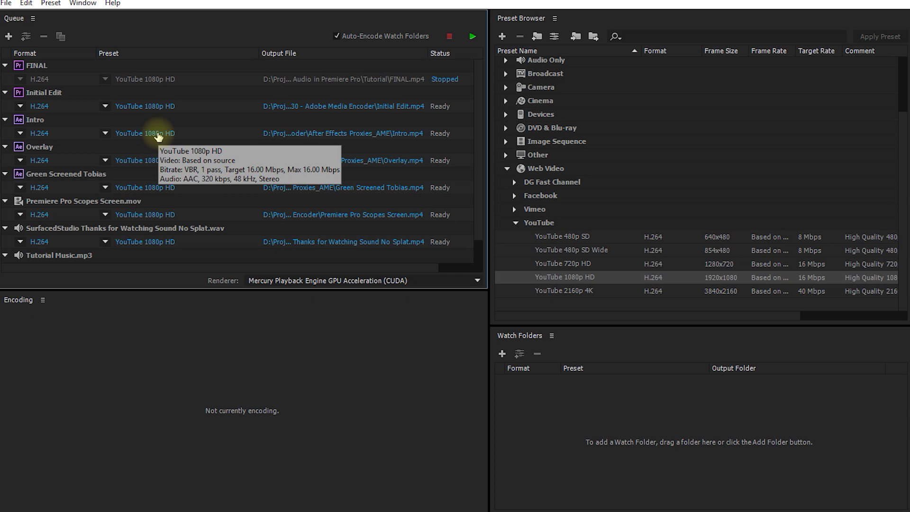
pyautogui.moveTo(580, 263); pyautogui.dragTo(156, 133)
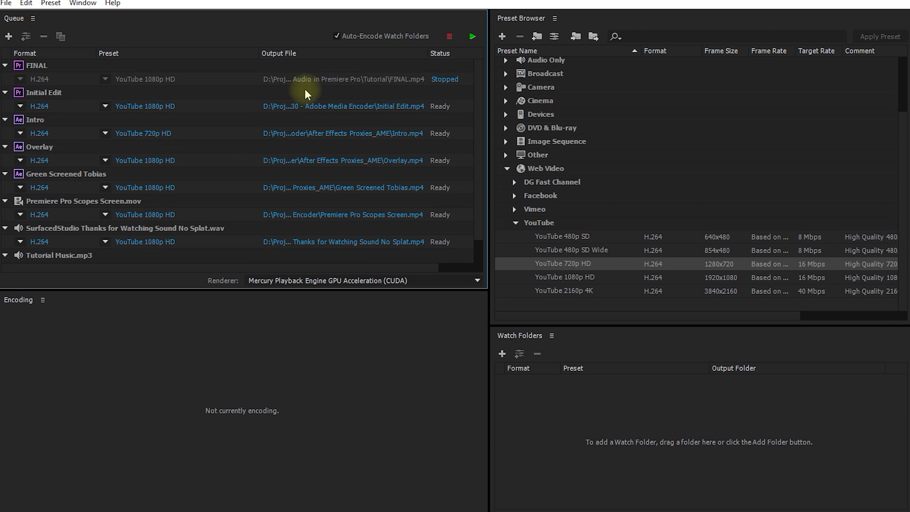
# Step: Check the save location and file name of the Intro queue entry's output without changing them
pyautogui.click(327, 134)
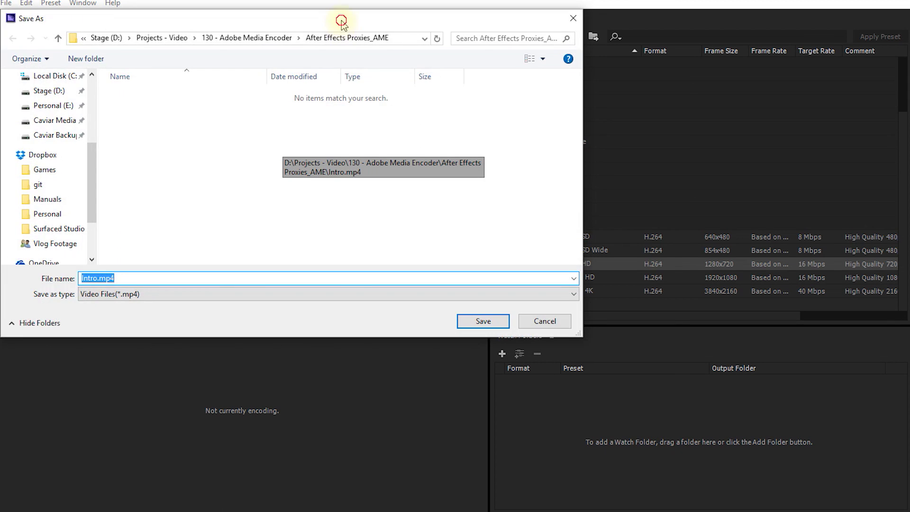
pyautogui.moveTo(341, 22); pyautogui.dragTo(437, 59)
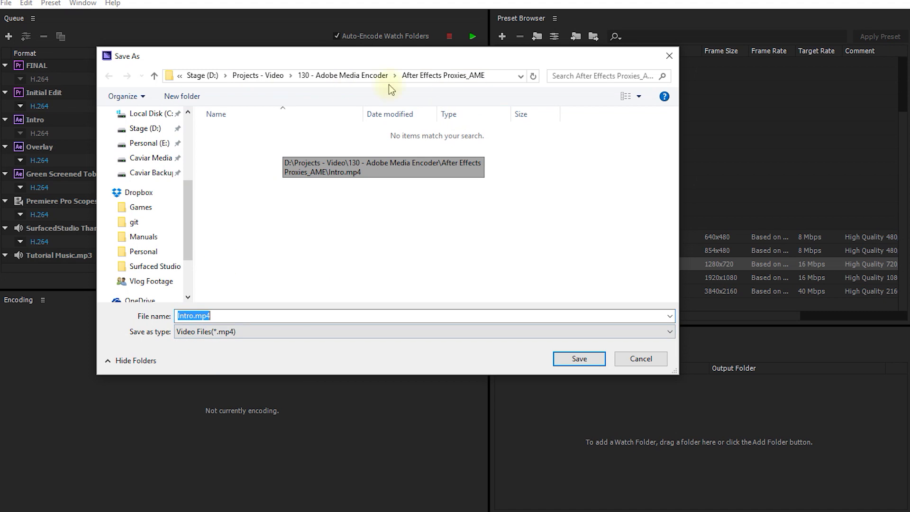
pyautogui.click(632, 361)
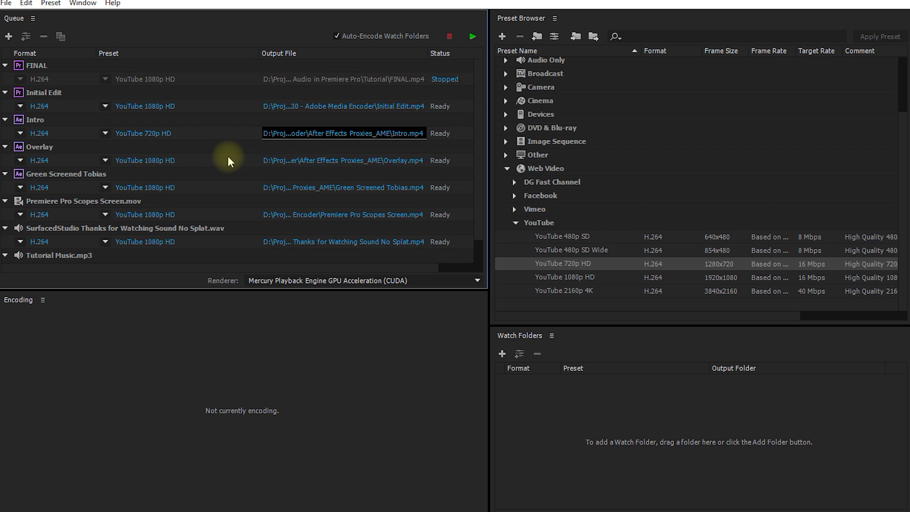
# Step: Inspect the Footage folder of the 130 - Adobe Media Encoder project in File Explorer, and return to Media Encoder
pyautogui.click(696, 350)
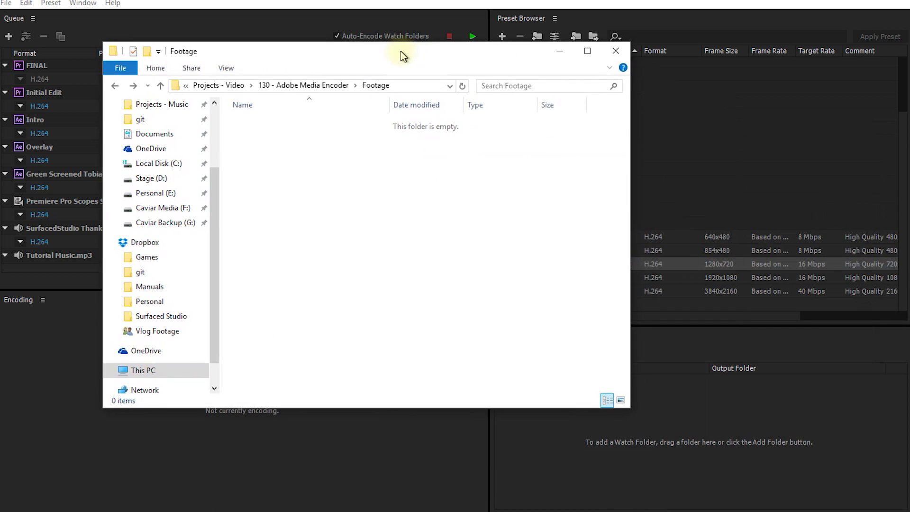
pyautogui.moveTo(407, 48); pyautogui.dragTo(346, 51)
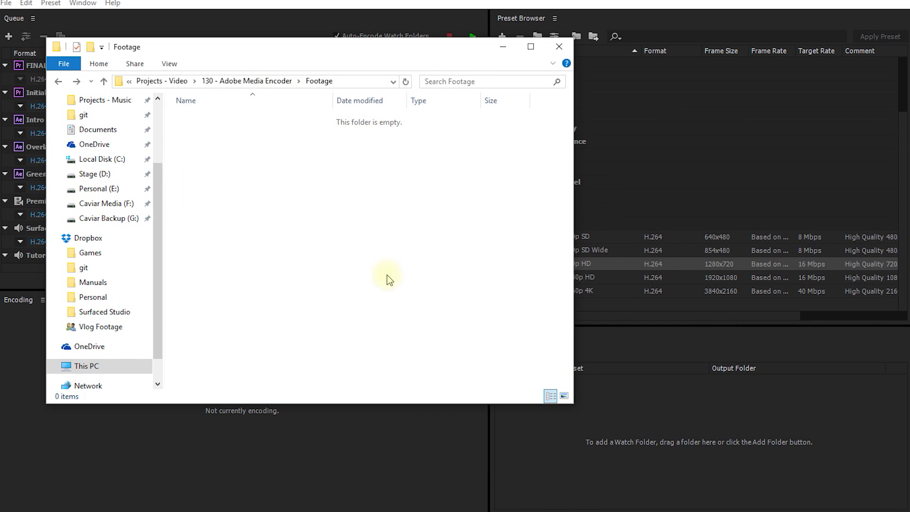
pyautogui.click(255, 179)
pyautogui.click(615, 401)
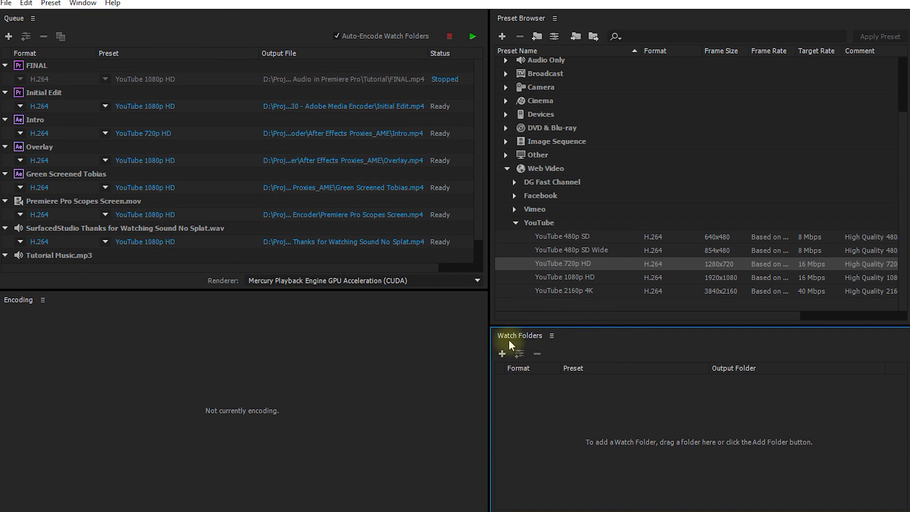
# Step: Add the Footage folder from D:\Projects - Video\130 - Adobe Media Encoder as a watch folder
pyautogui.click(505, 355)
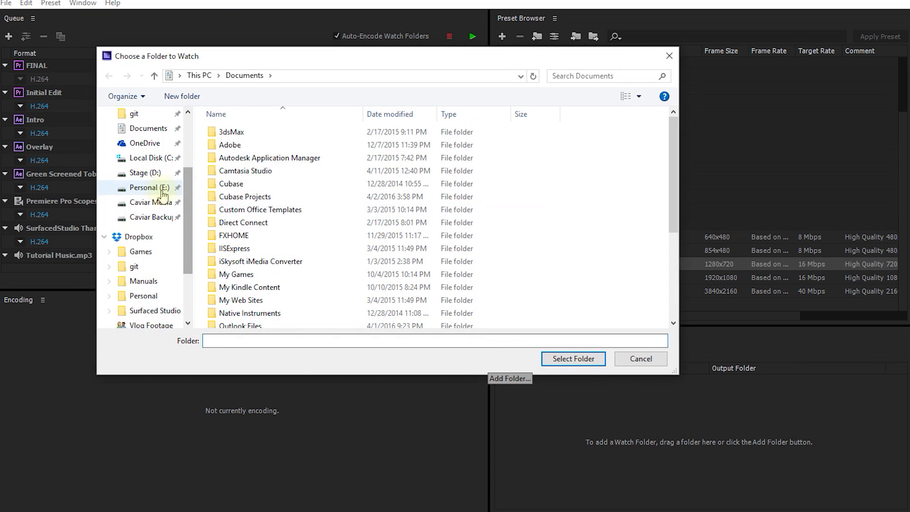
pyautogui.click(145, 173)
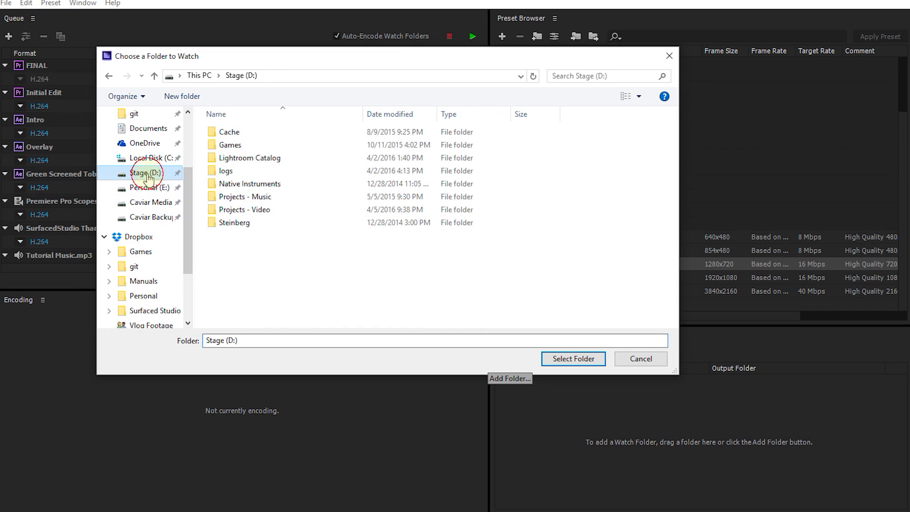
pyautogui.doubleClick(268, 211)
pyautogui.doubleClick(284, 196)
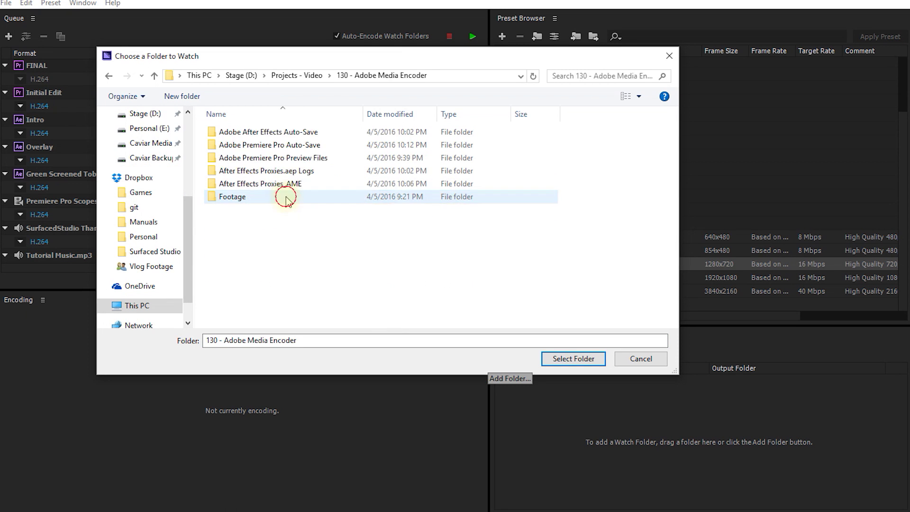
pyautogui.doubleClick(235, 200)
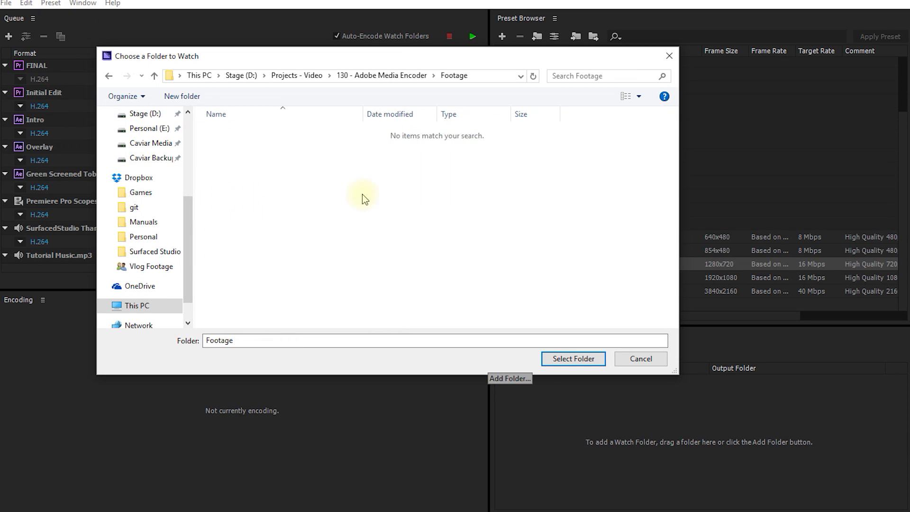
pyautogui.click(560, 359)
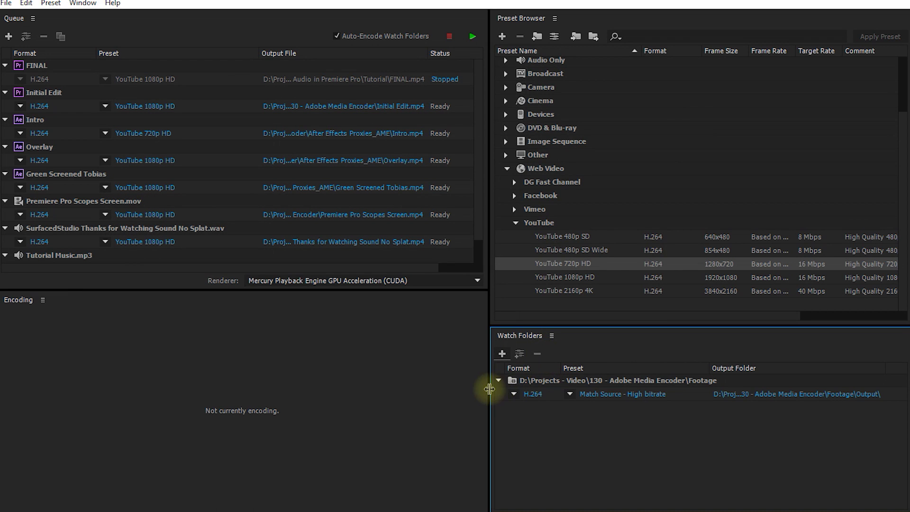
# Step: Widen the watch folder area, apply the YouTube 480p SD preset to the Footage watch folder, and select the FINAL queue output
pyautogui.moveTo(490, 385); pyautogui.dragTo(416, 390)
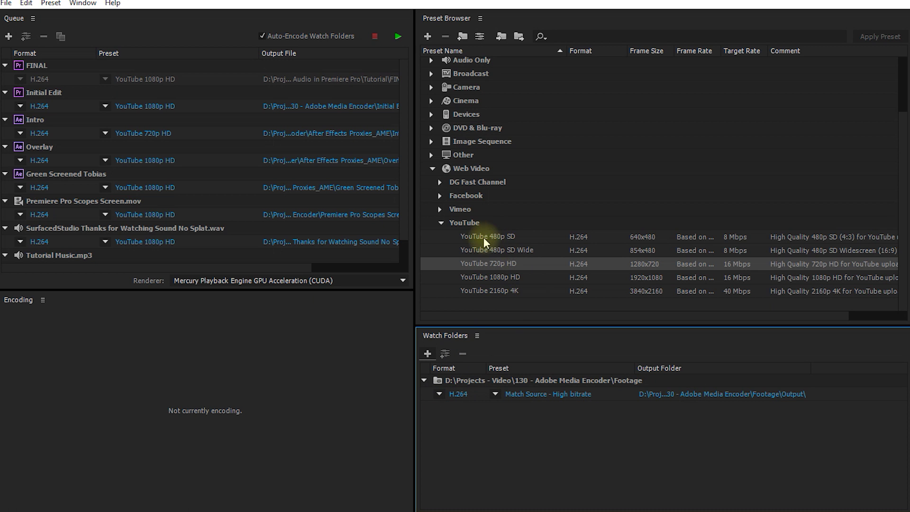
pyautogui.moveTo(484, 237); pyautogui.dragTo(530, 395)
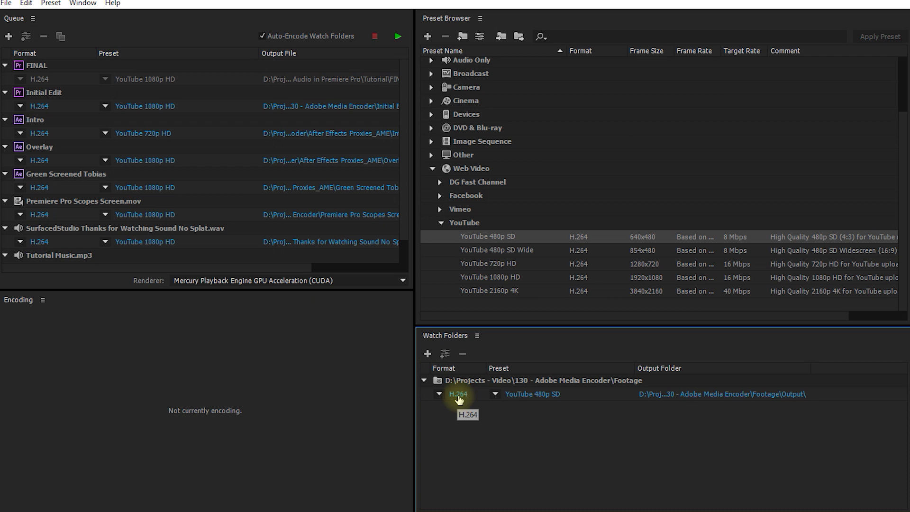
pyautogui.click(186, 79)
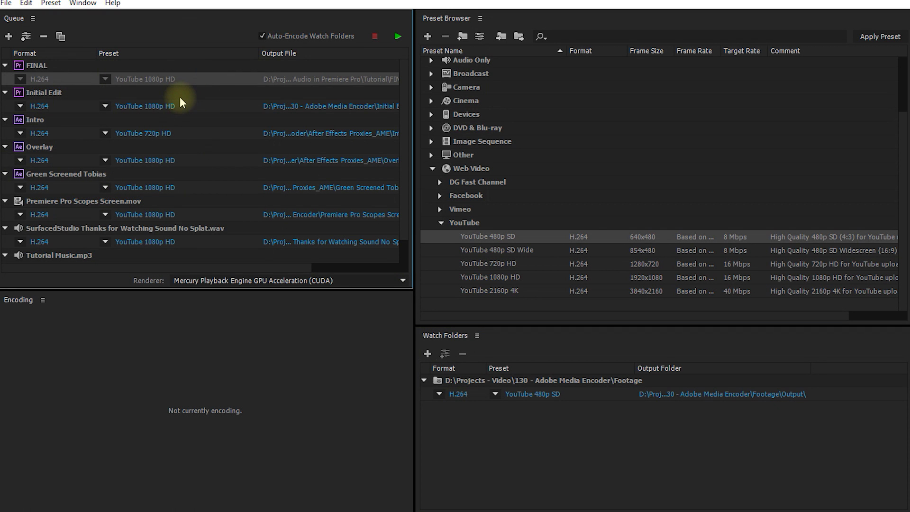
# Step: Remove all items from the encoding queue and confirm the removal
pyautogui.hotkey('ctrl', 'a')
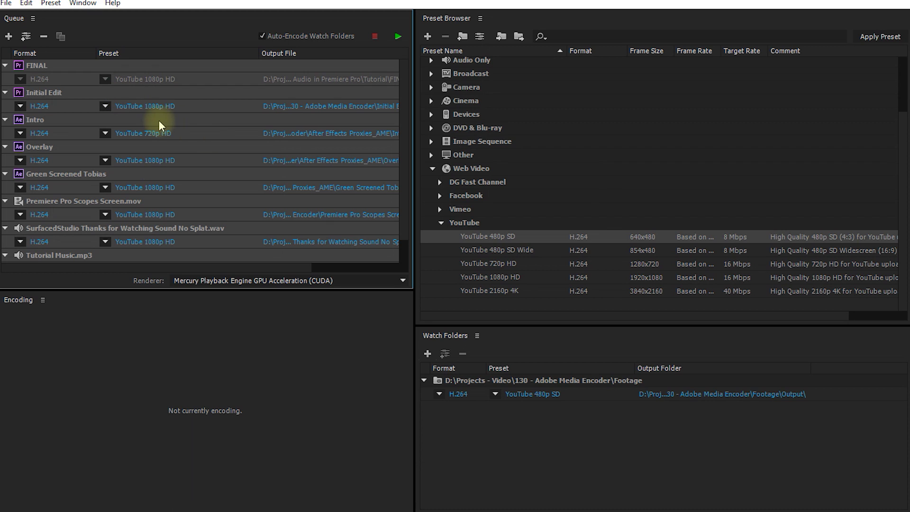
pyautogui.press('Delete')
pyautogui.click(517, 291)
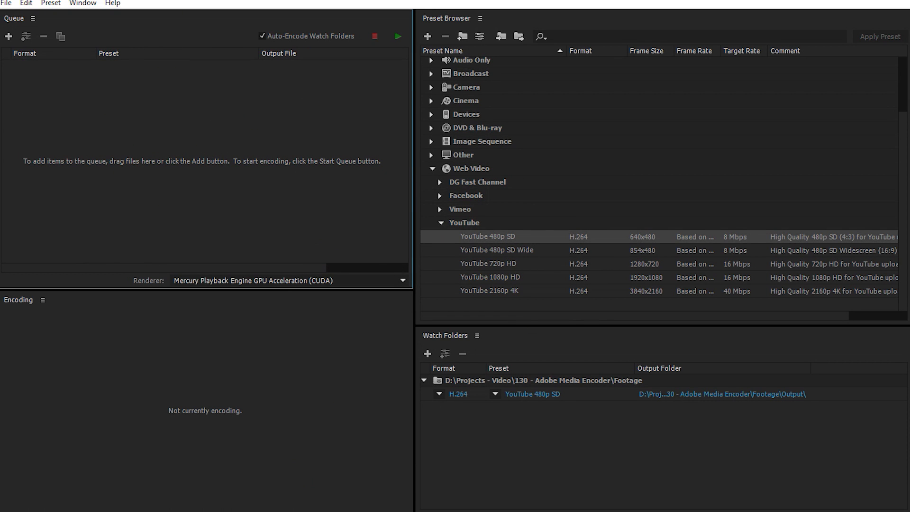
# Step: Switch to File Explorer, place the Footage folder window beside the queue, and check its Output subfolder before returning to Footage
pyautogui.press('super+e')
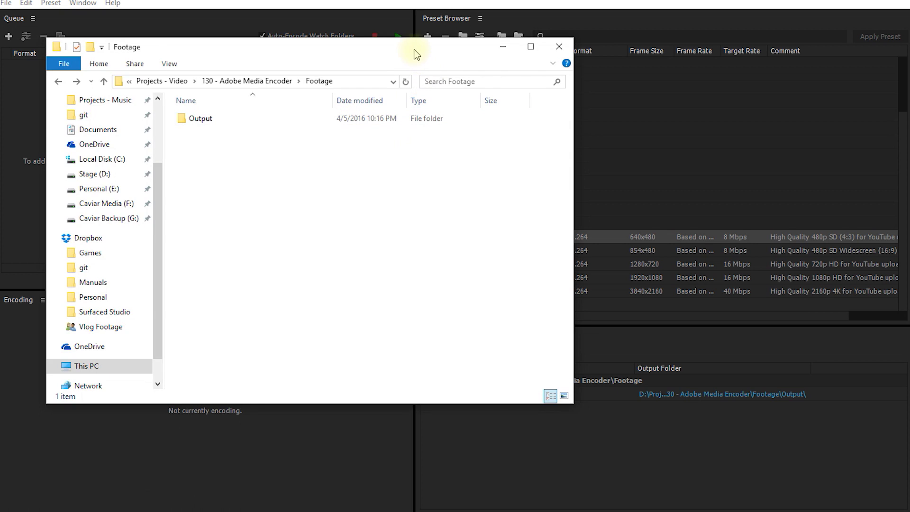
pyautogui.moveTo(414, 51); pyautogui.dragTo(782, 24)
pyautogui.moveTo(907, 133); pyautogui.dragTo(857, 137)
pyautogui.click(565, 86)
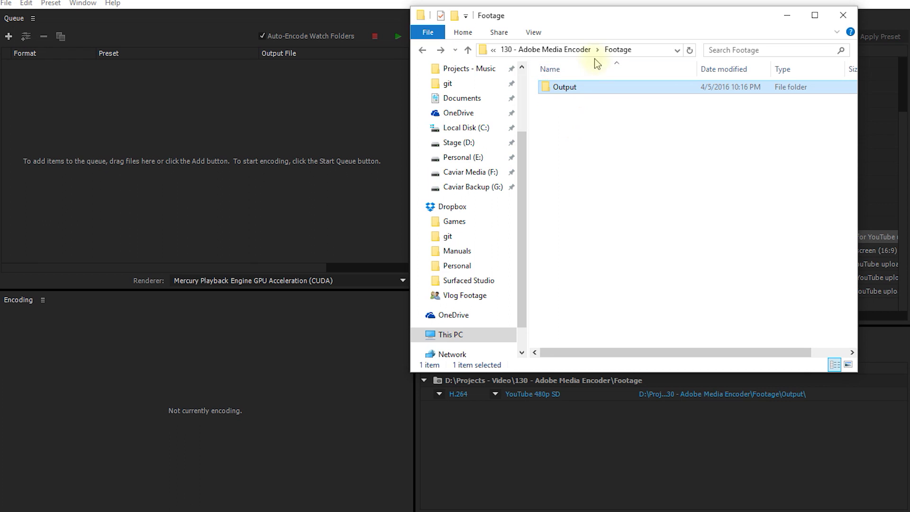
pyautogui.doubleClick(559, 88)
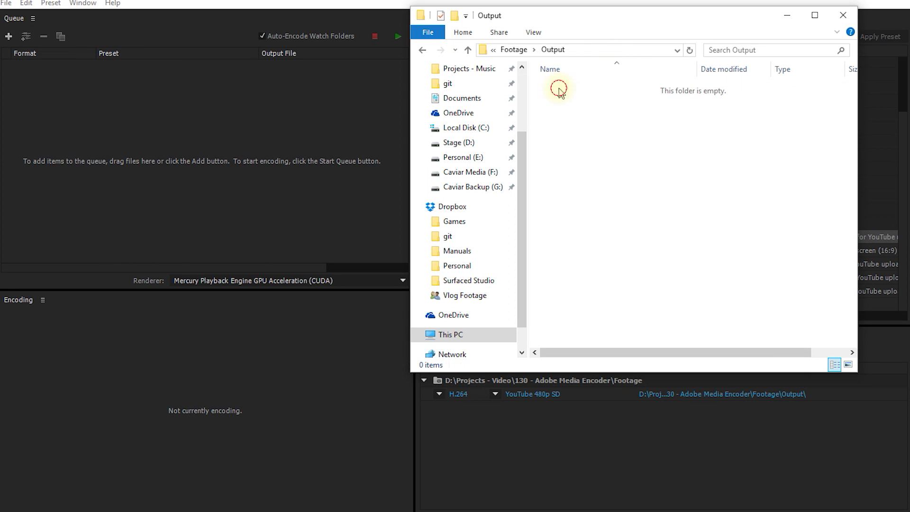
pyautogui.press('BackSpace')
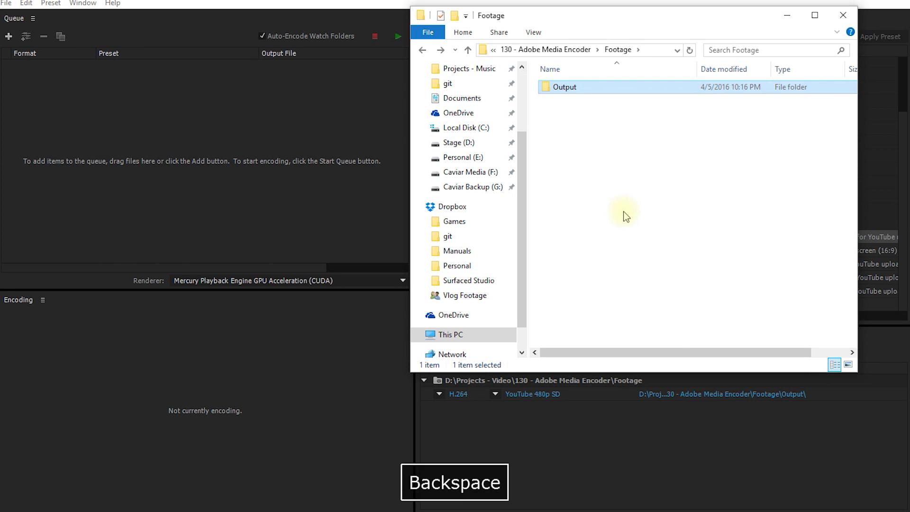
# Step: Put Screen 01.mov and Screen 02.mov from the Screen folder into the watched Footage folder, and close the Screen folder window
pyautogui.moveTo(909, 209); pyautogui.dragTo(283, 205)
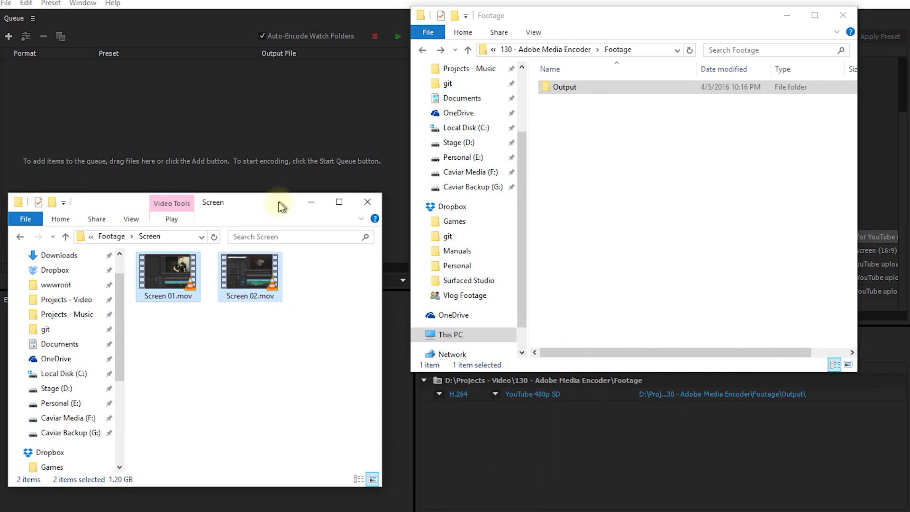
pyautogui.click(306, 378)
pyautogui.moveTo(306, 377); pyautogui.dragTo(127, 253)
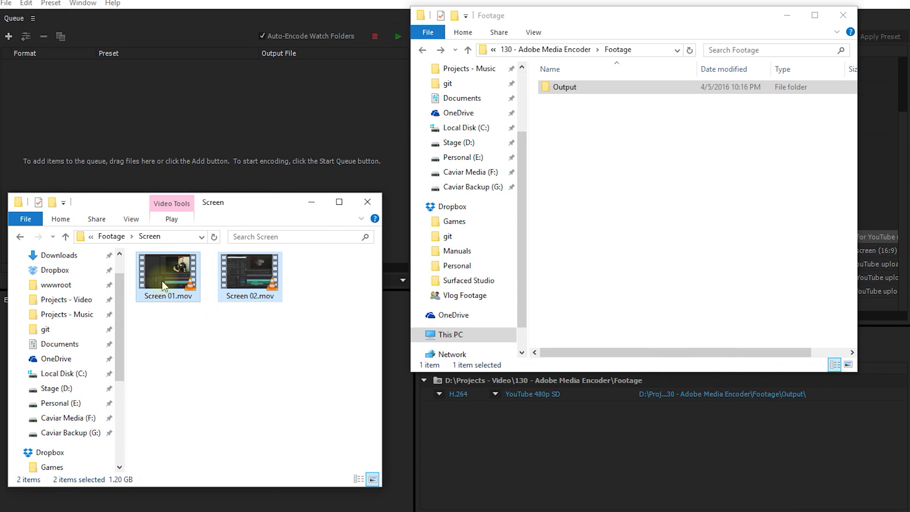
pyautogui.moveTo(170, 284); pyautogui.dragTo(603, 185)
pyautogui.click(367, 201)
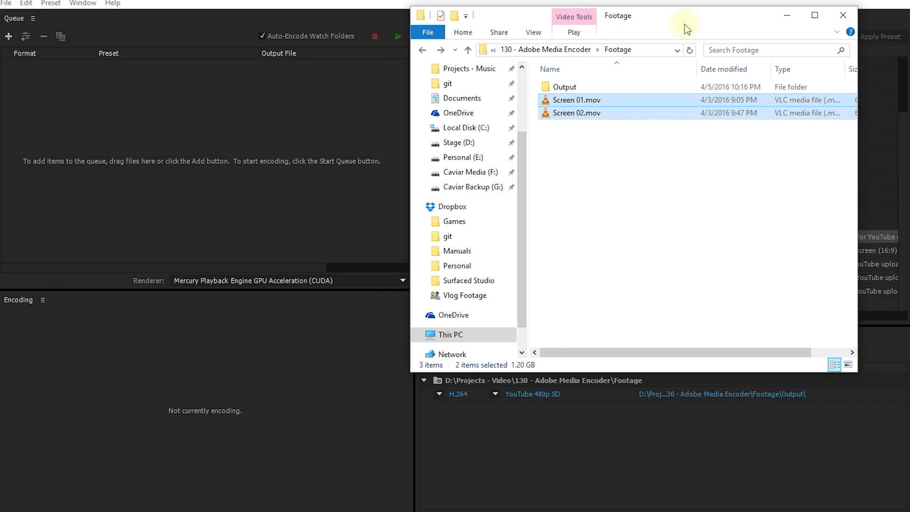
pyautogui.moveTo(685, 23); pyautogui.dragTo(728, 22)
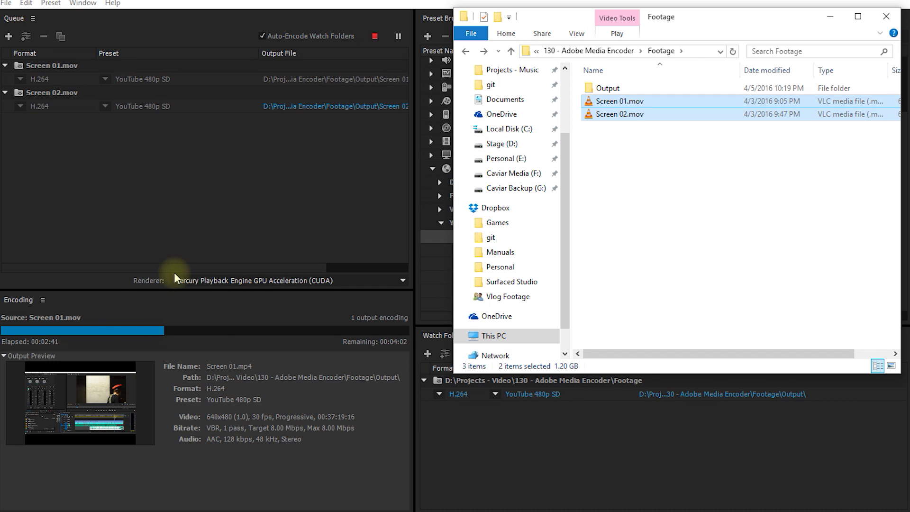
# Step: Examine the files being written to the Footage folder's Output subfolder, widening the Name column
pyautogui.click(601, 88)
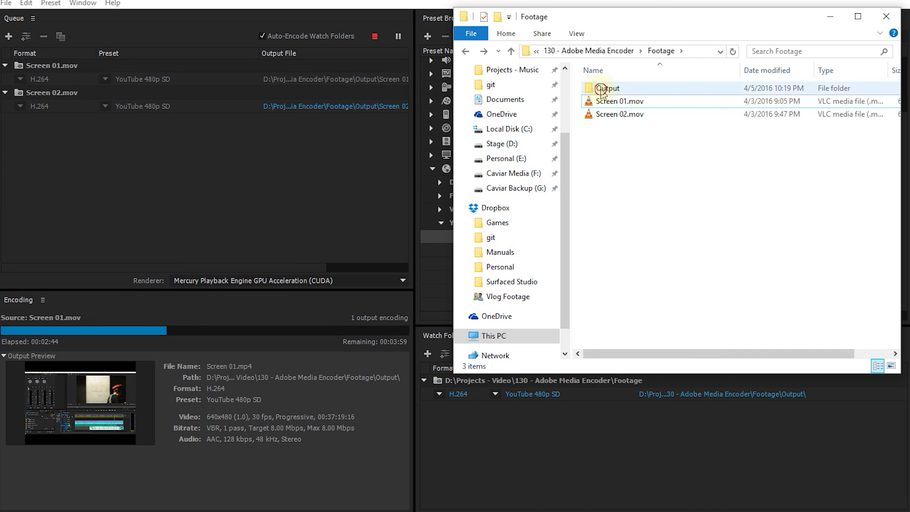
pyautogui.doubleClick(603, 89)
pyautogui.moveTo(618, 189); pyautogui.dragTo(610, 84)
pyautogui.moveTo(672, 70); pyautogui.dragTo(752, 77)
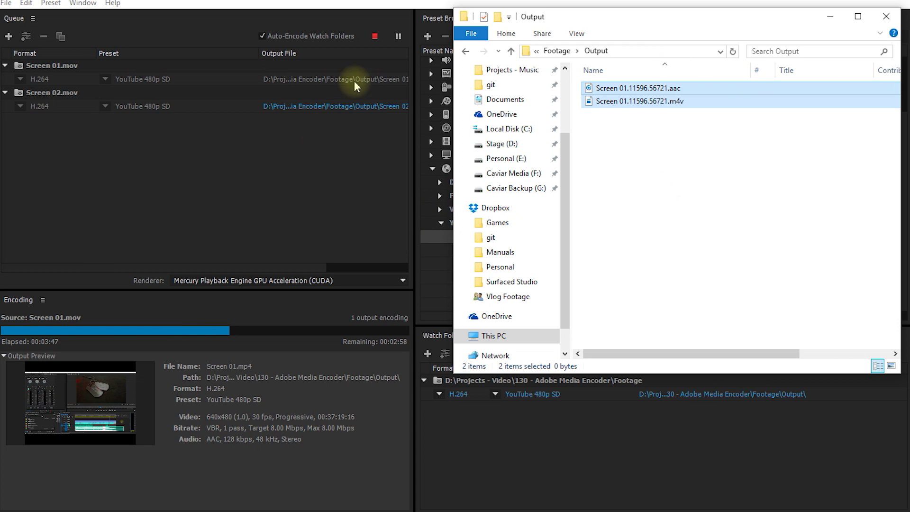
# Step: Stop encoding Screen 01.mov and Screen 02.mov without finishing the current file, checking the queue's Status column
pyautogui.click(374, 36)
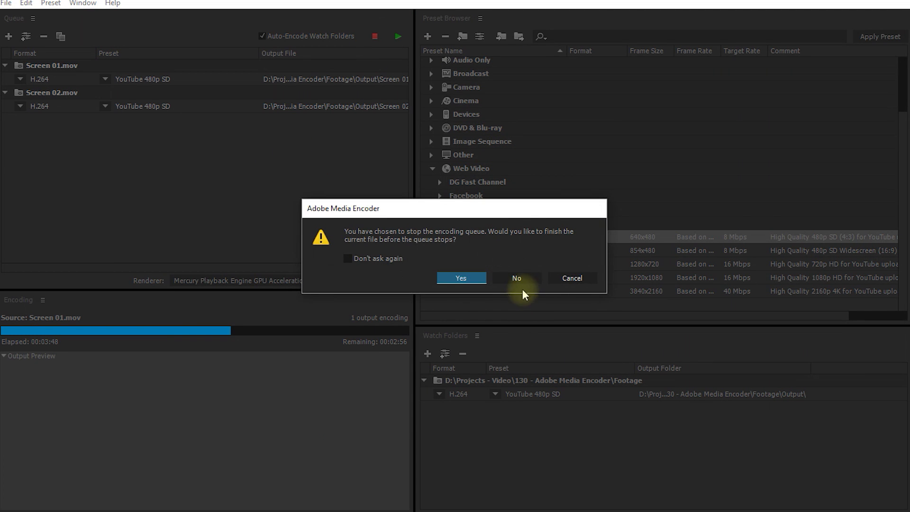
pyautogui.click(524, 279)
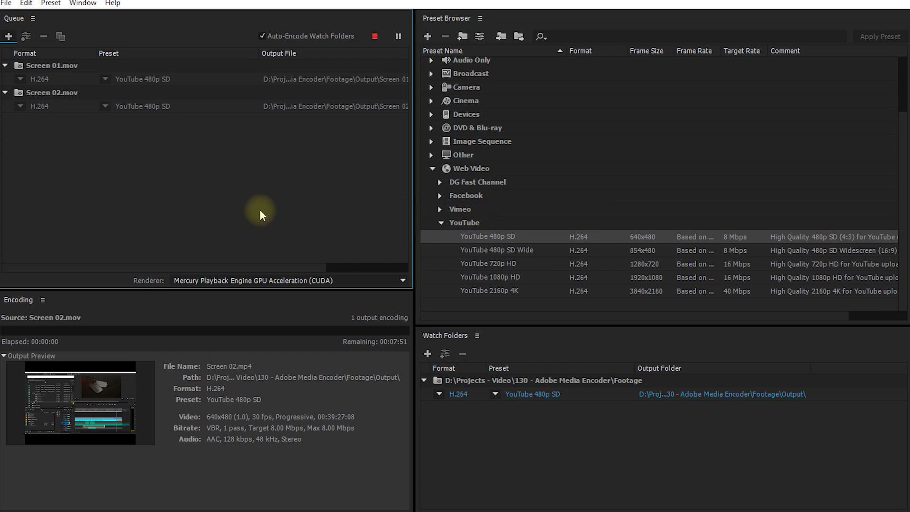
pyautogui.click(63, 66)
pyautogui.hscroll(5, 361, 114)
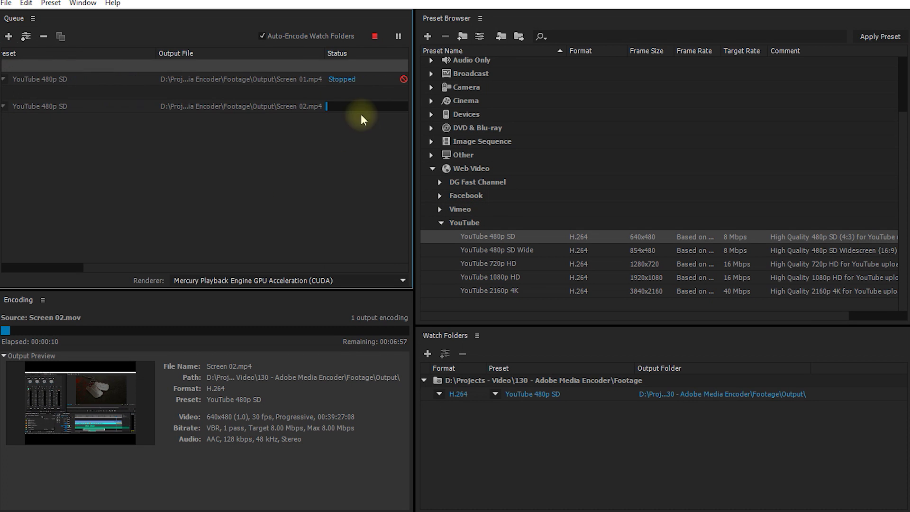
pyautogui.click(375, 36)
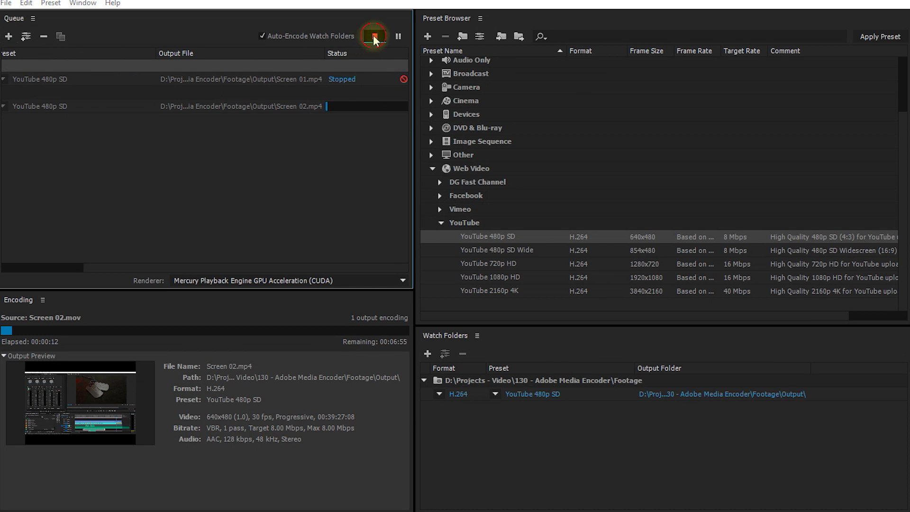
pyautogui.click(513, 278)
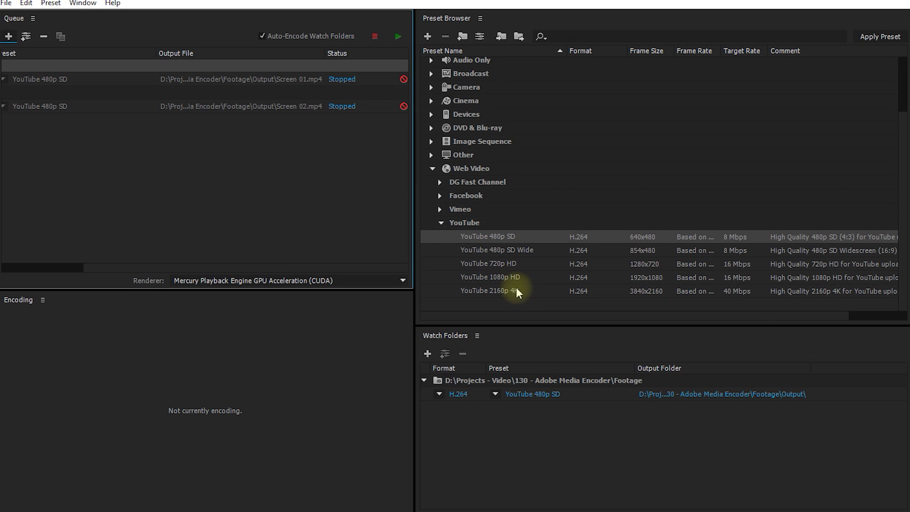
# Step: Add Premiere Pro Scopes Screen.mov from the 130 - Adobe Media Encoder folder to the queue
pyautogui.moveTo(516, 289)
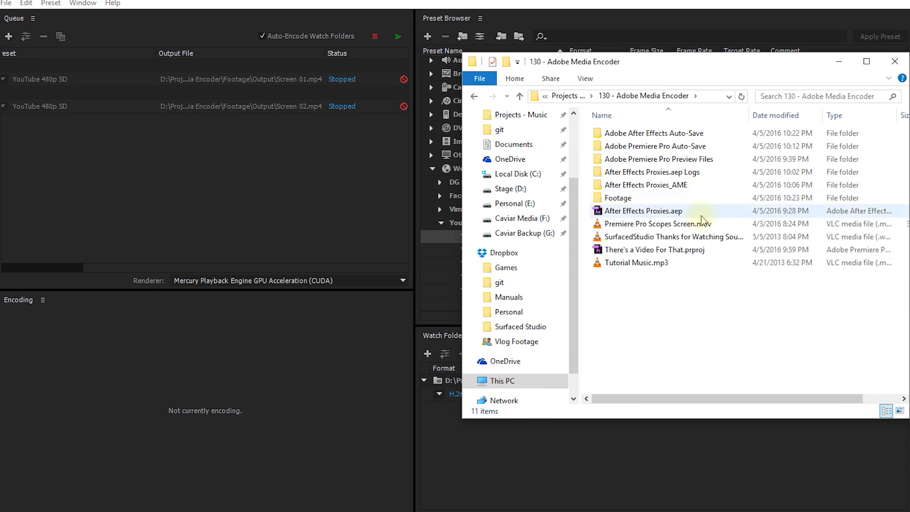
pyautogui.moveTo(679, 224); pyautogui.dragTo(125, 182)
pyautogui.click(44, 266)
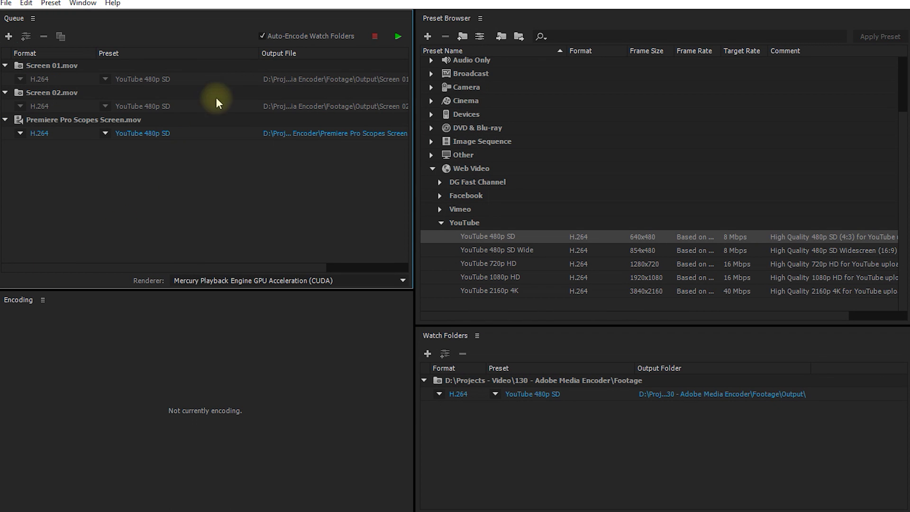
# Step: Add the Vimeo 720p HD preset as a second output of Premiere Pro Scopes Screen.mov, and check both outputs' settings
pyautogui.click(56, 124)
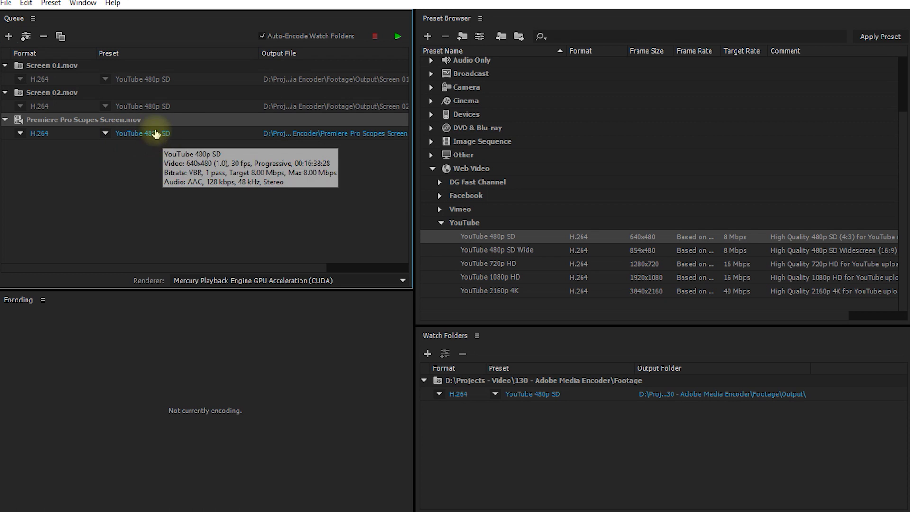
pyautogui.moveTo(138, 135)
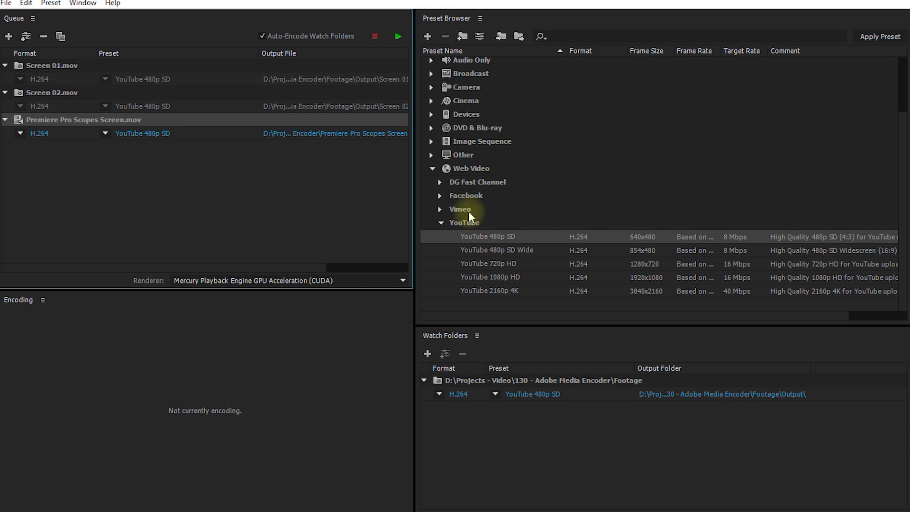
pyautogui.click(440, 210)
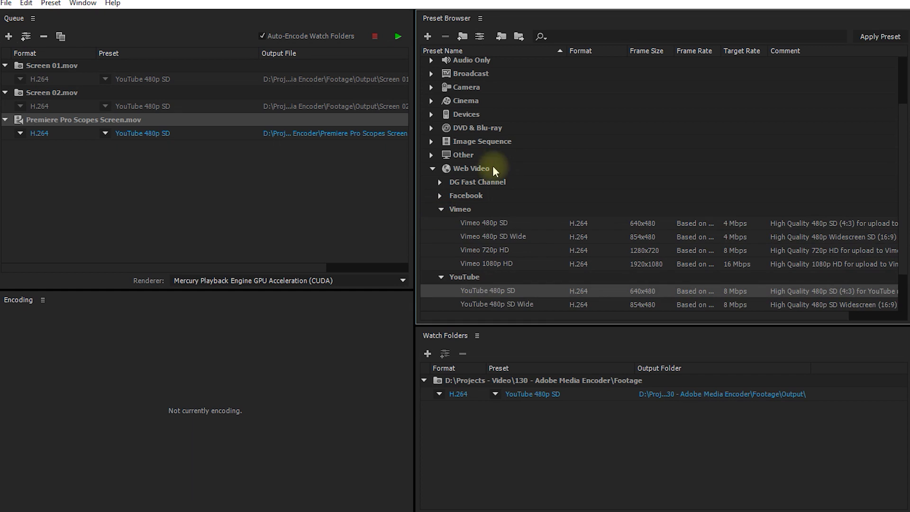
pyautogui.moveTo(497, 254); pyautogui.dragTo(64, 119)
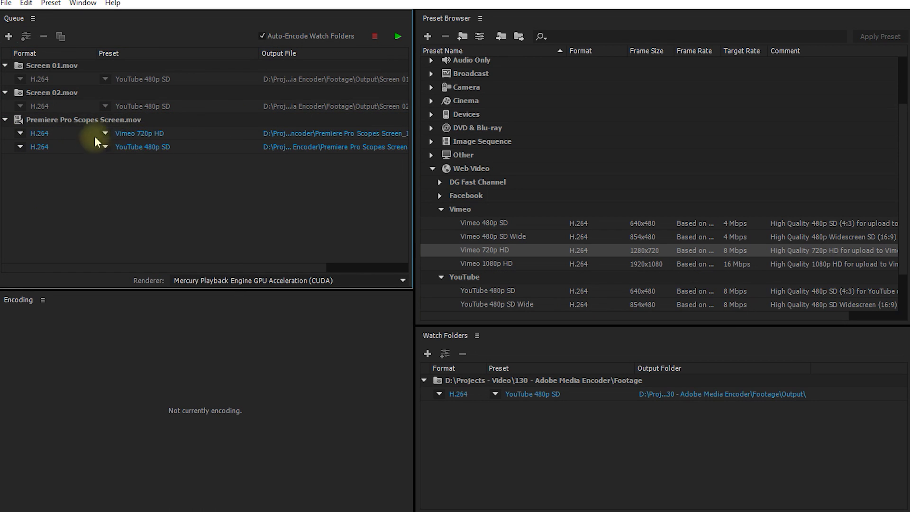
pyautogui.click(52, 119)
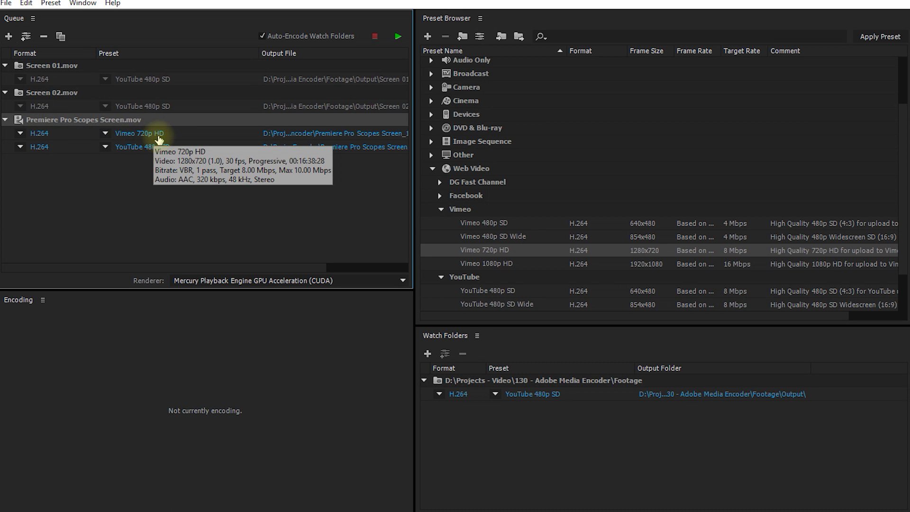
pyautogui.moveTo(172, 151)
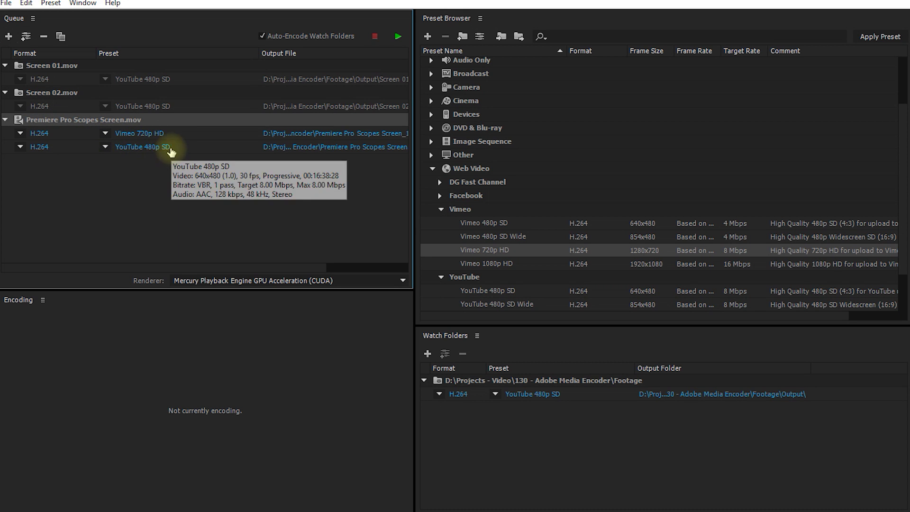
# Step: Add Vimeo 480p SD, YouTube 480p SD and YouTube 720p HD outputs to the Footage watch folder
pyautogui.click(575, 383)
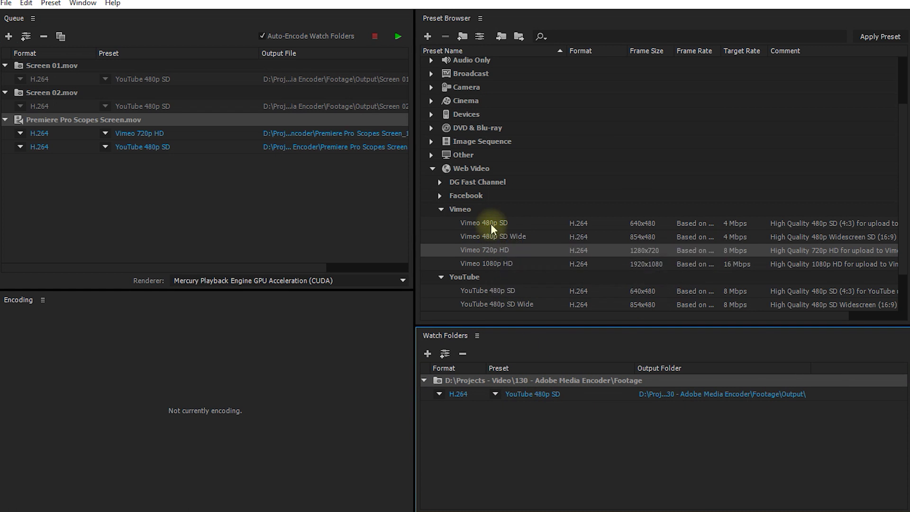
pyautogui.moveTo(491, 224); pyautogui.dragTo(520, 378)
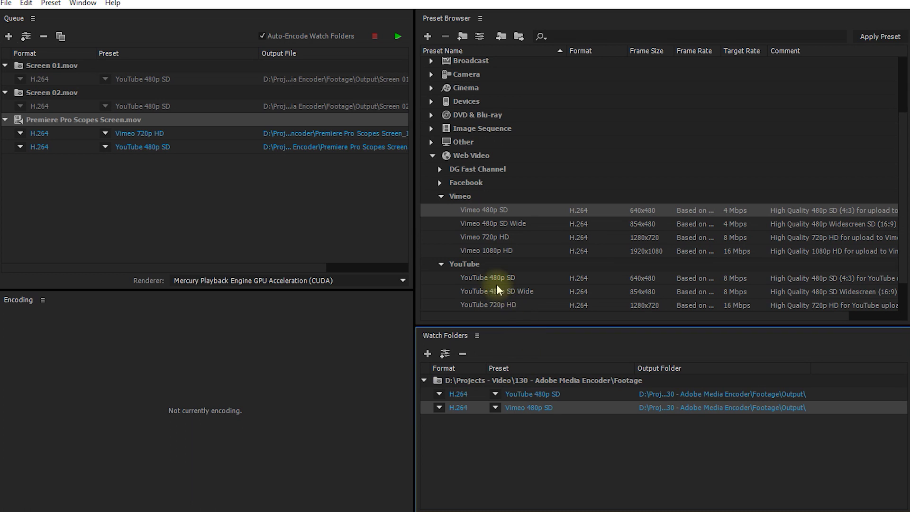
pyautogui.moveTo(497, 284); pyautogui.dragTo(516, 369)
pyautogui.moveTo(503, 280); pyautogui.dragTo(552, 387)
pyautogui.click(579, 382)
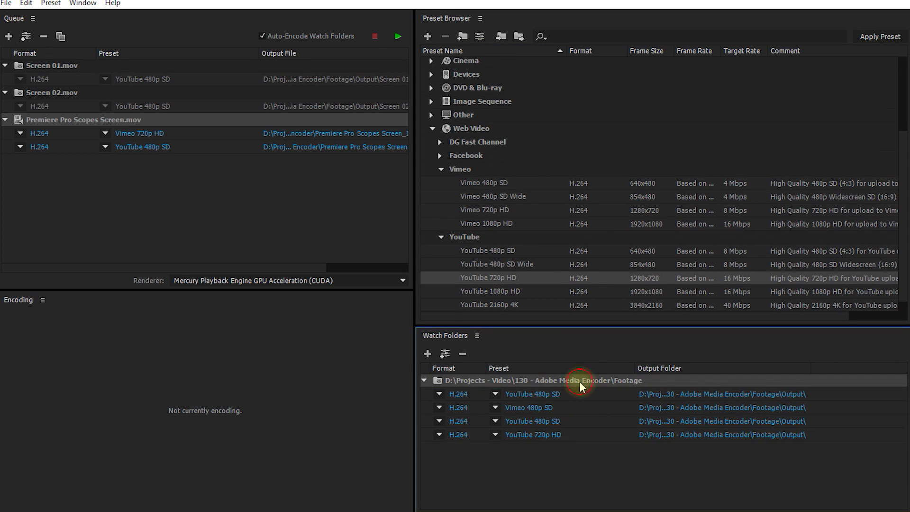